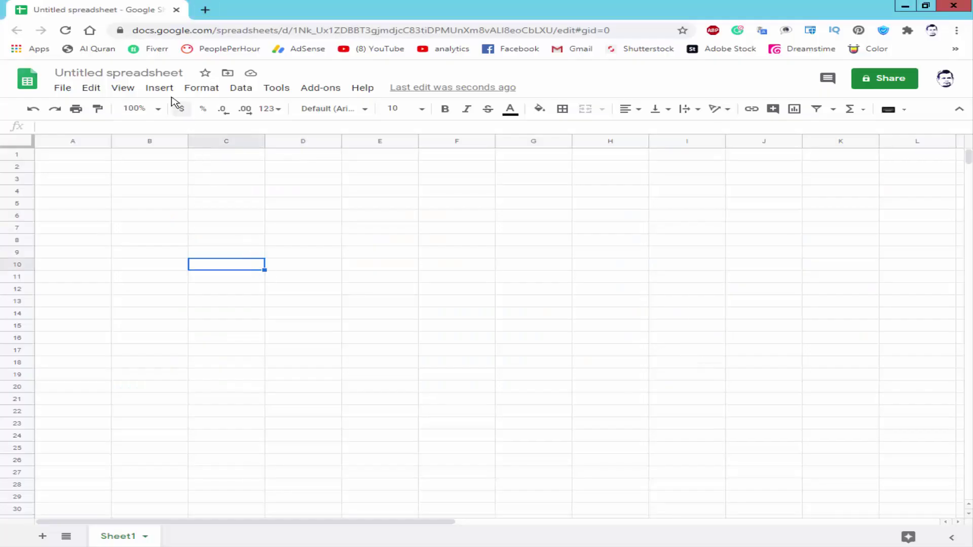
Step: Start a new drawing and add a text box reading 'Transparent TextBox', then select its text
left_click(159, 88)
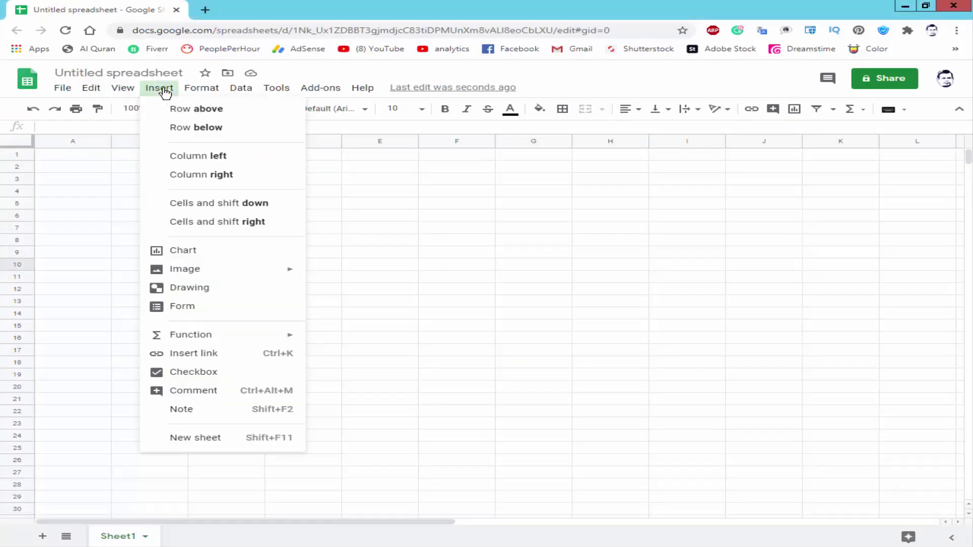
left_click(198, 290)
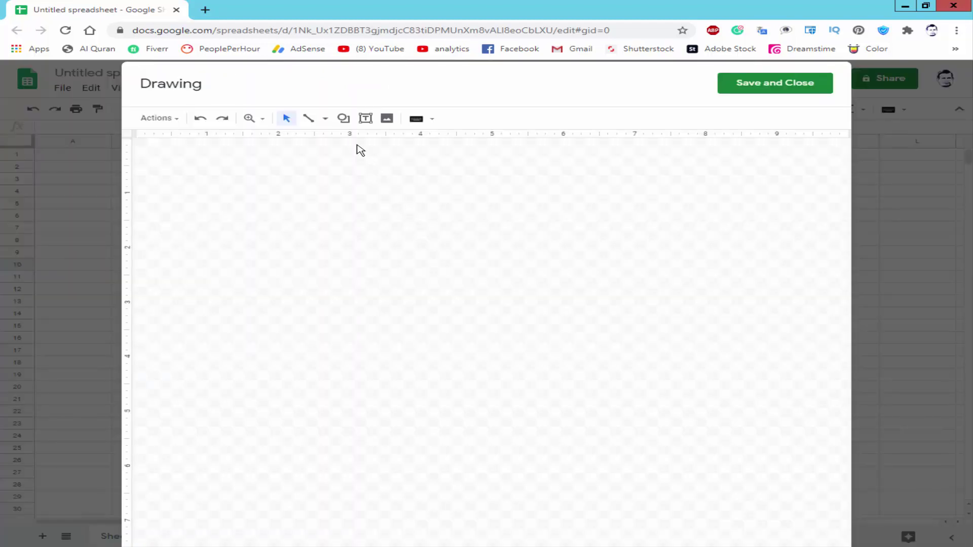
left_click(365, 118)
mouse_move(267, 175)
left_mouse_down()
mouse_move(394, 256)
mouse_move(492, 287)
left_mouse_up()
type("Transpar")
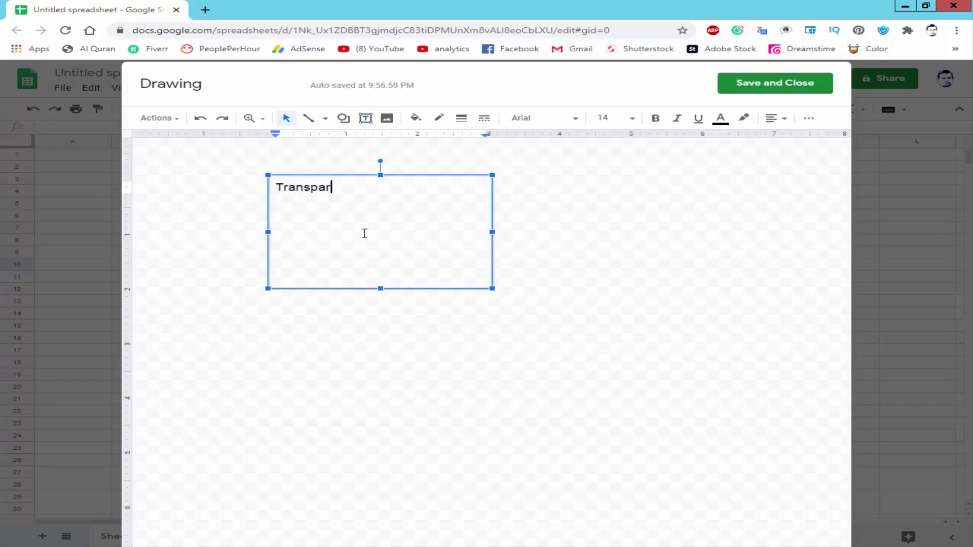
type("ent TextBox")
key("ctrl+a")
key("ctrl+k")
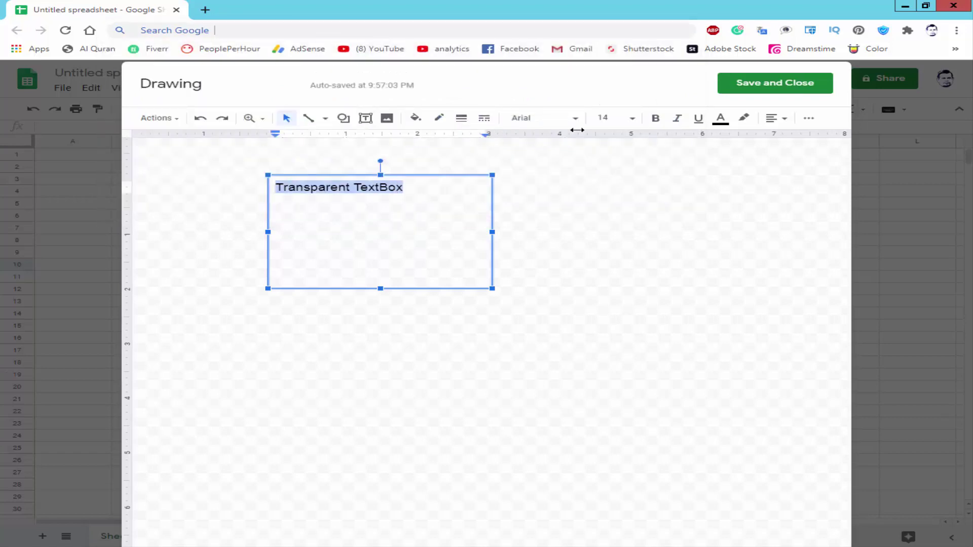
Step: Make the Transparent TextBox text centred, bold and 18-point, with a blank line above
left_click(775, 118)
left_click(793, 135)
left_click(633, 117)
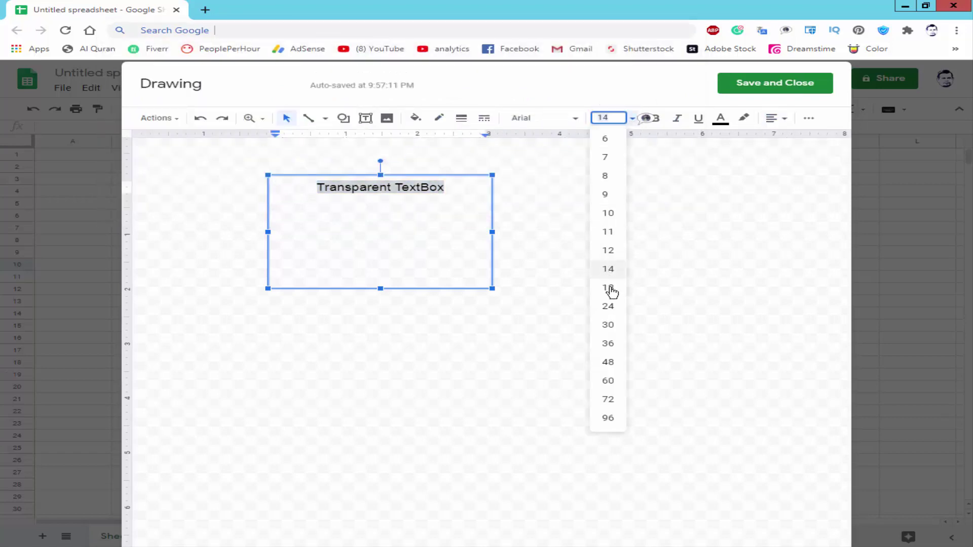
left_click(608, 287)
left_click(655, 118)
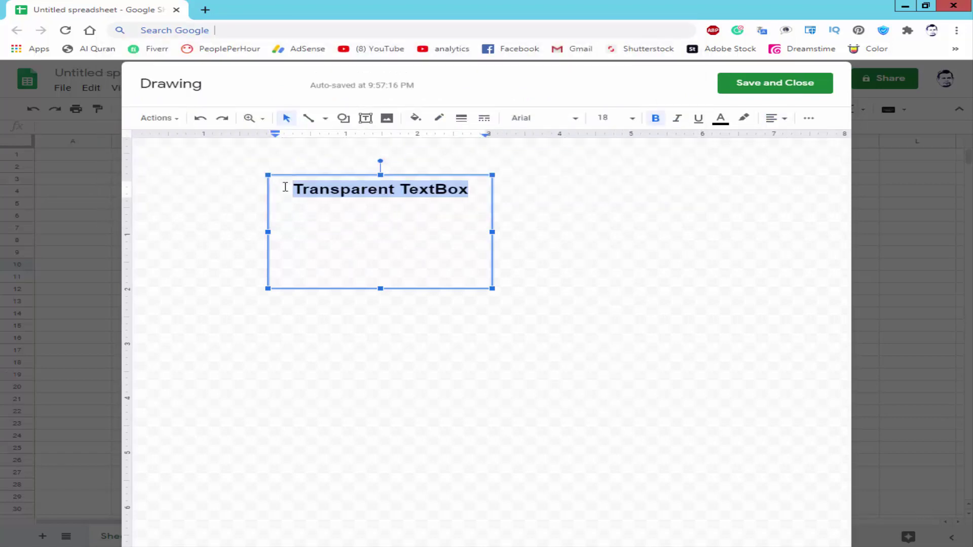
left_click(285, 187)
key("Return")
key("Return")
key("Return")
key("ctrl+shift+l")
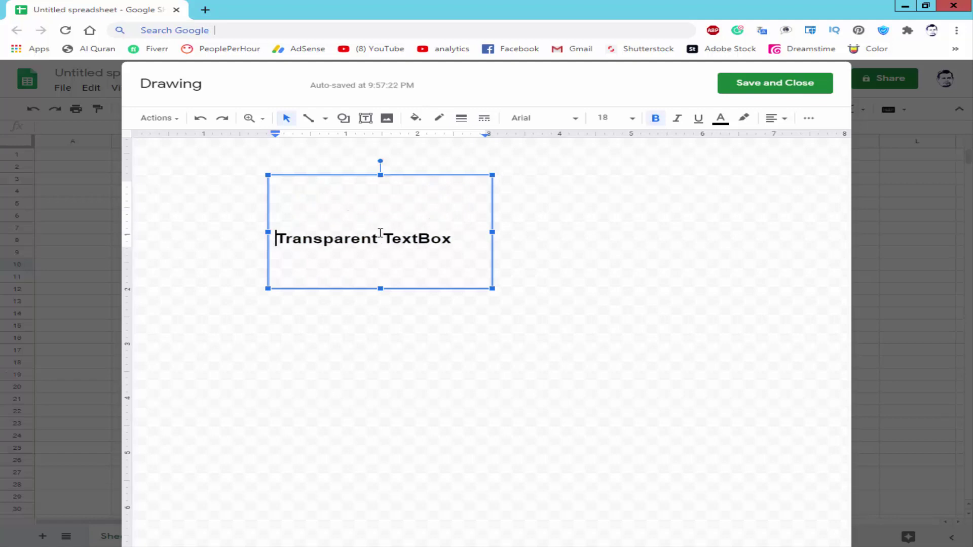
key("ctrl+shift+e")
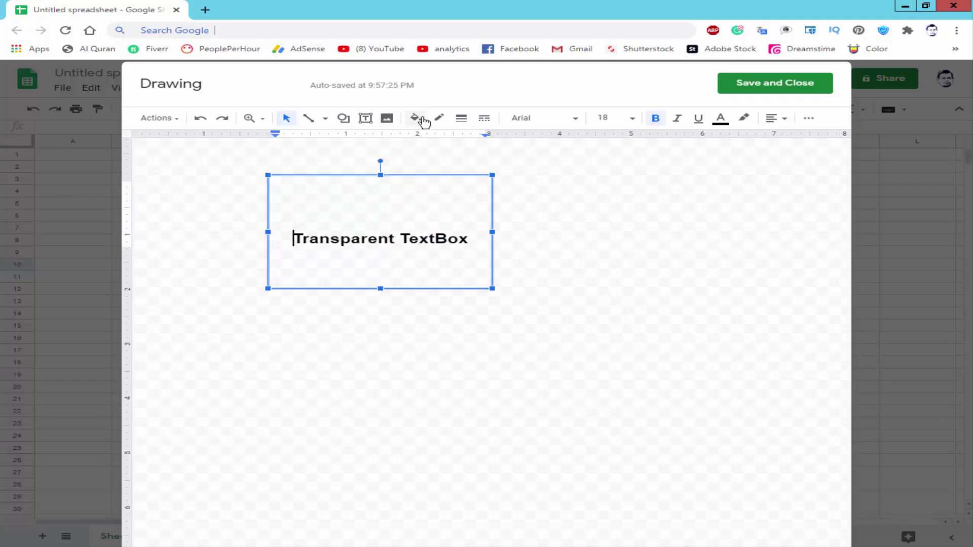
Step: Fill the text box with semi-transparent custom blue #0000ff45
left_click(417, 119)
left_click(539, 195)
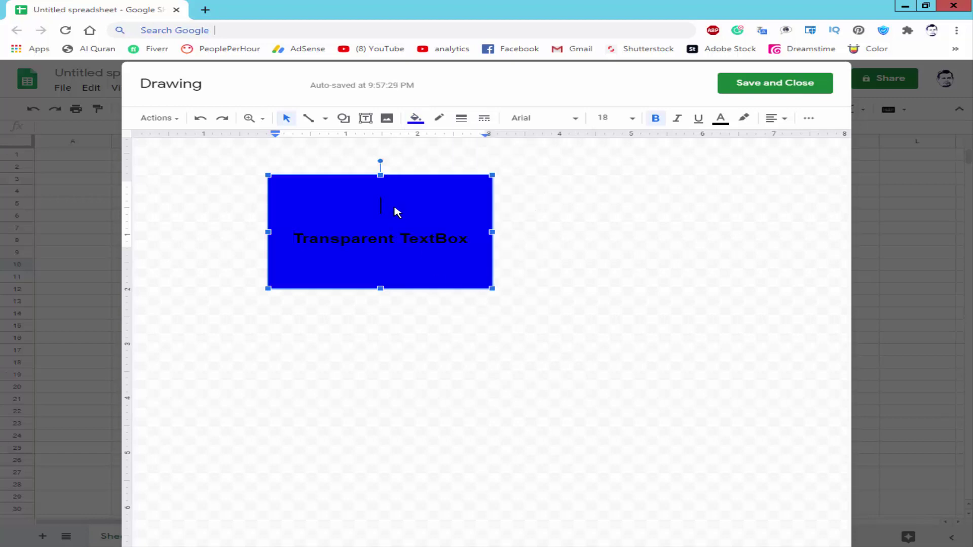
left_click(415, 119)
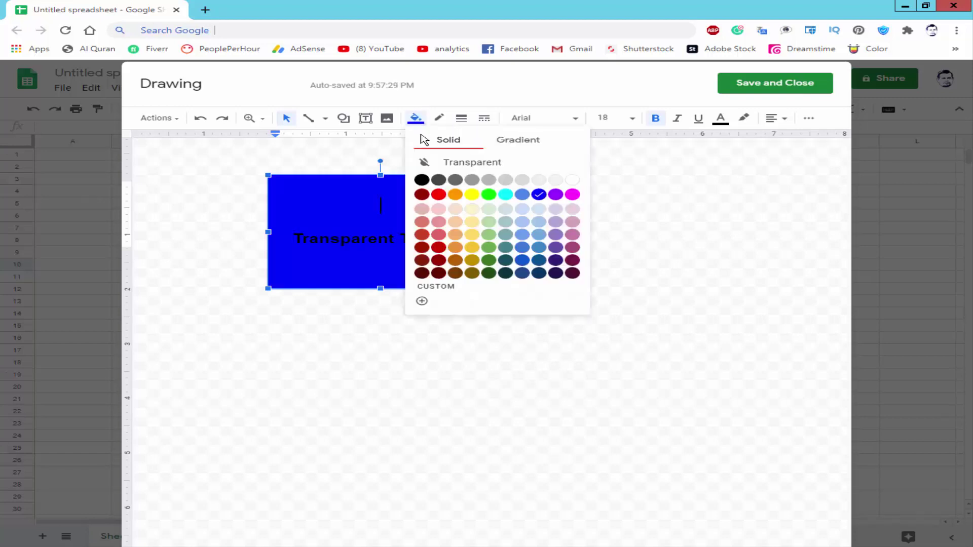
left_click(449, 288)
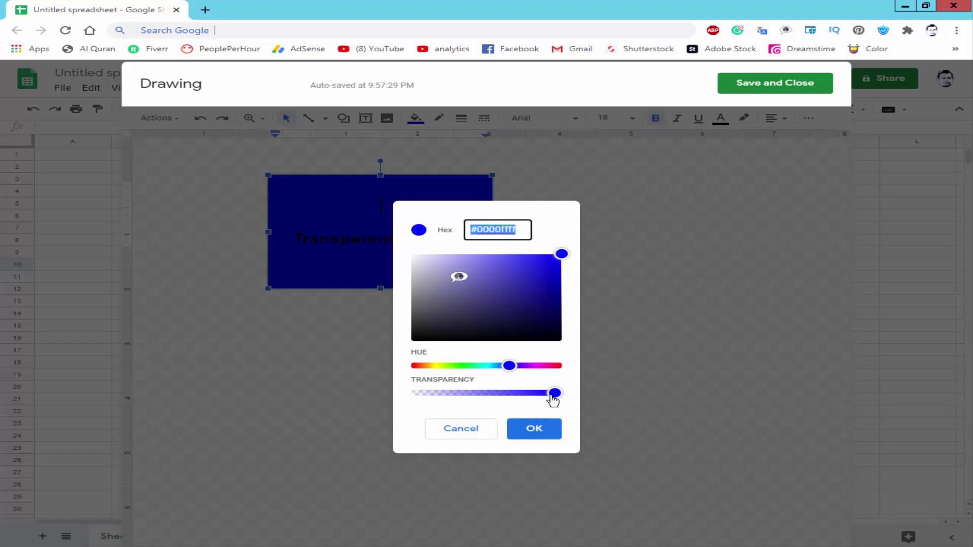
left_click_drag(552, 401, 457, 402)
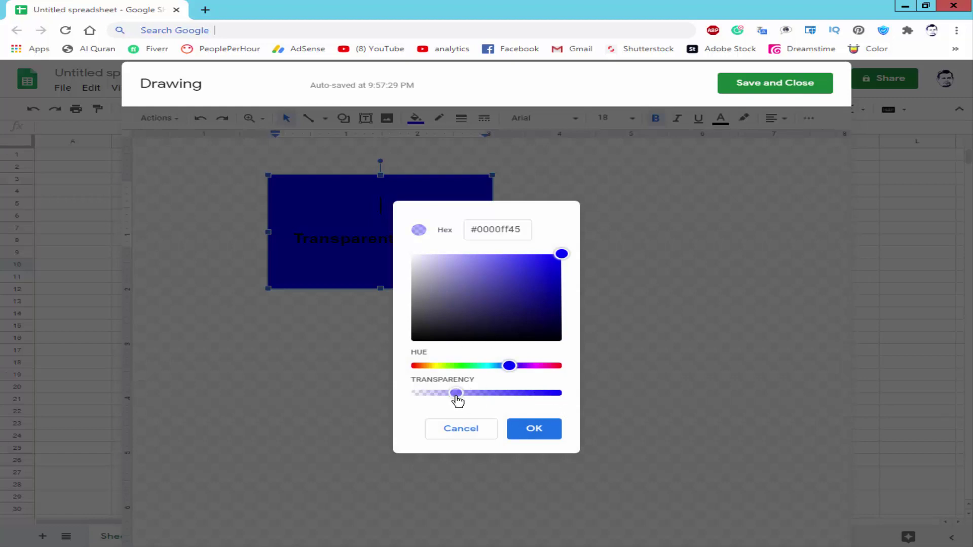
left_click(532, 428)
left_click(377, 238)
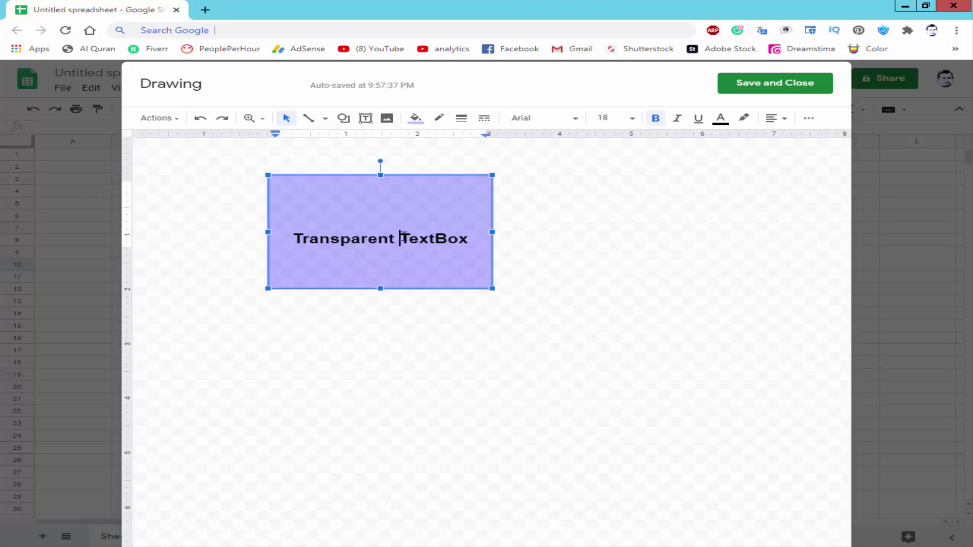
Step: Try light grey as the Transparent TextBox text colour
triple_click(403, 236)
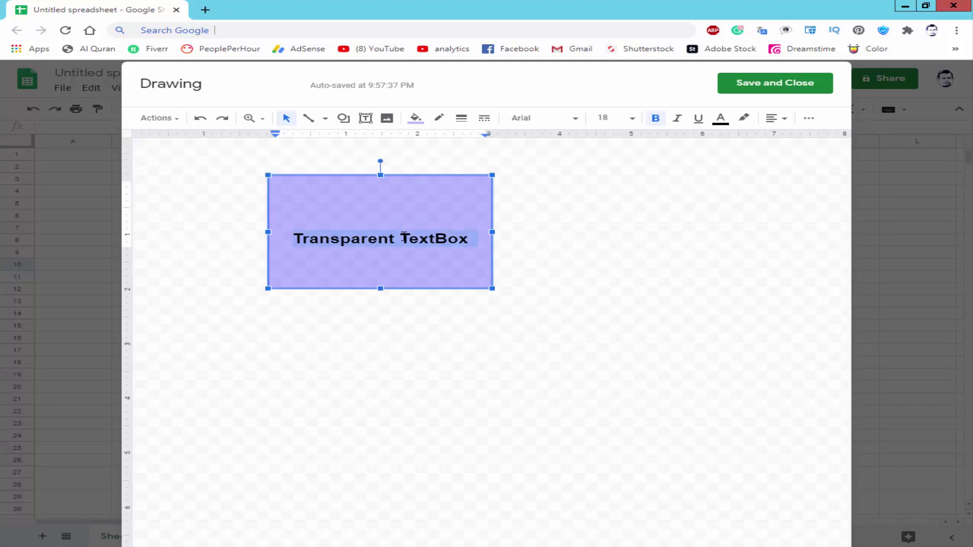
left_click(720, 118)
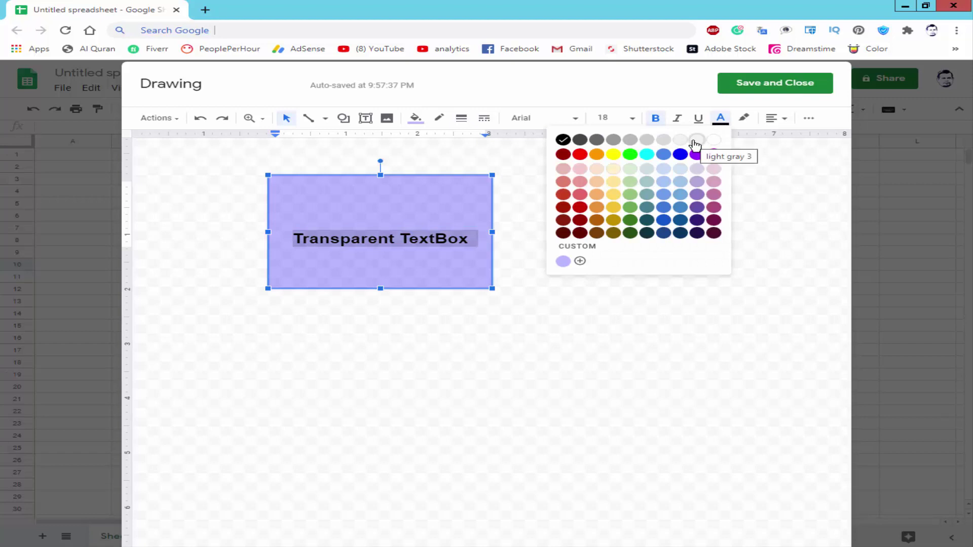
left_click(663, 141)
left_click(627, 245)
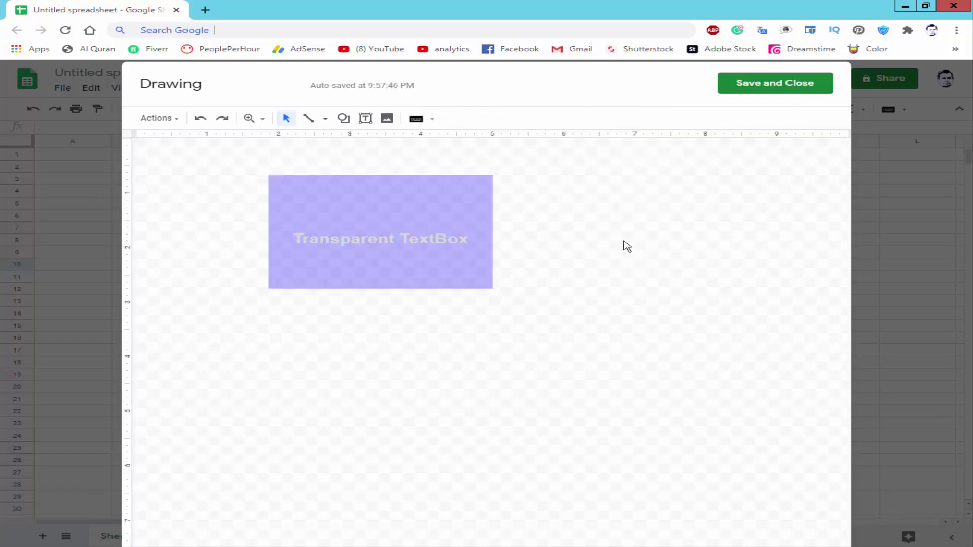
Step: Set the text back to black and save the drawing onto the spreadsheet
left_click(404, 237)
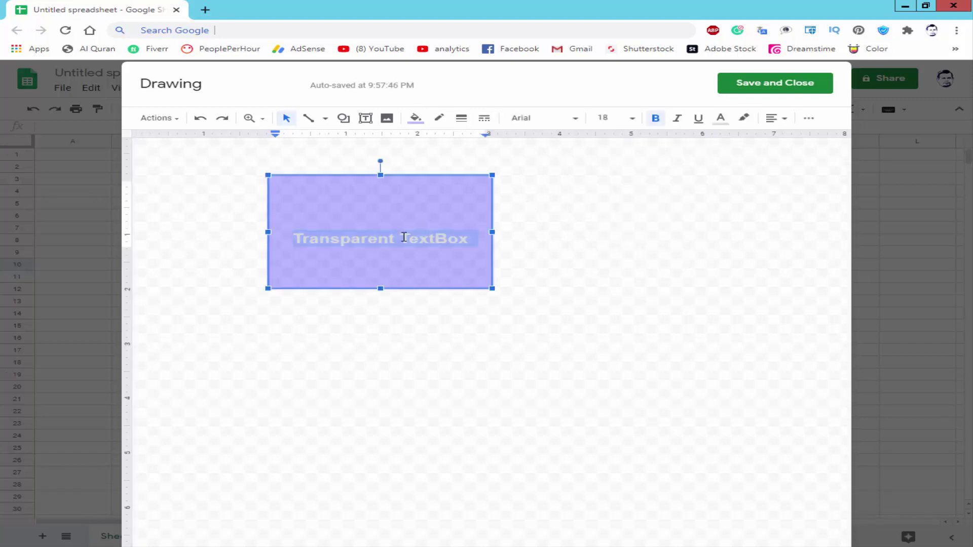
left_click(720, 119)
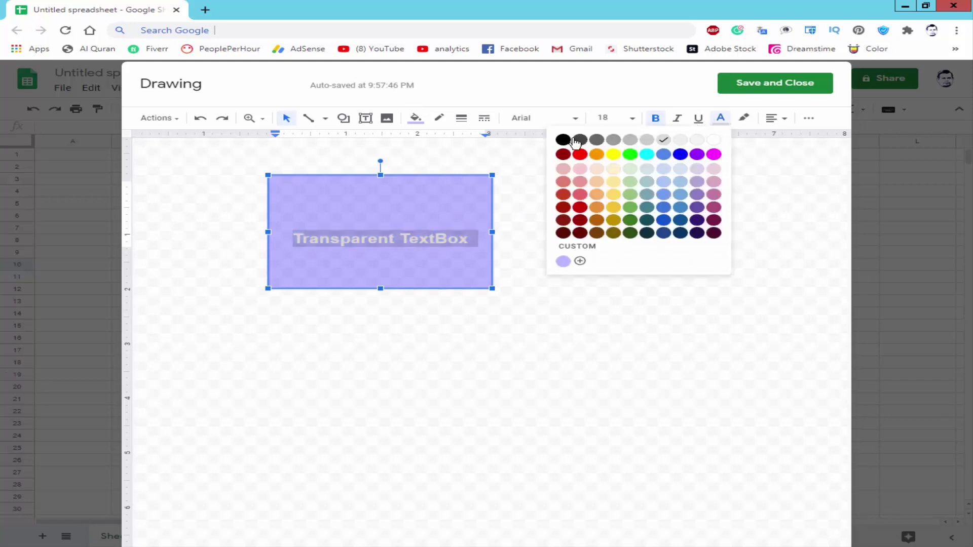
left_click(560, 142)
left_click(577, 290)
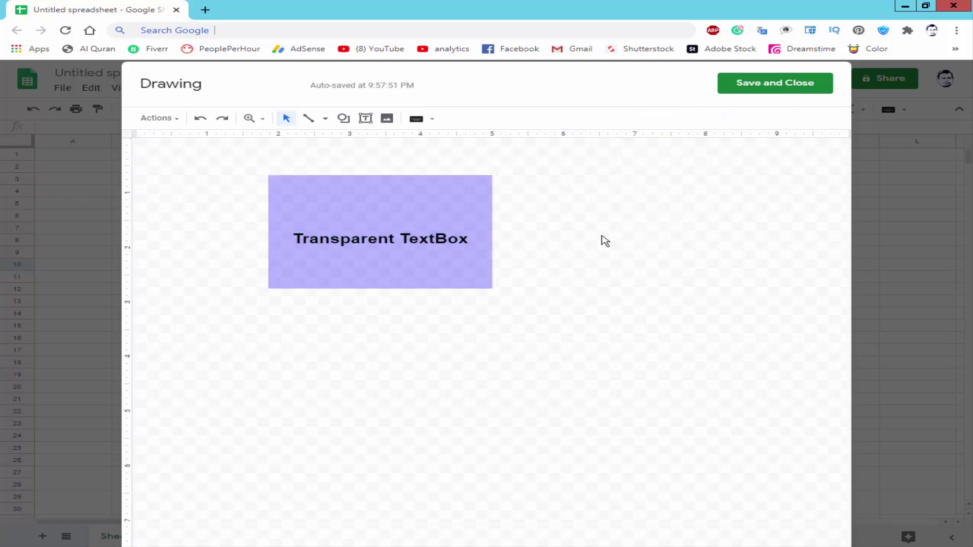
left_click(775, 83)
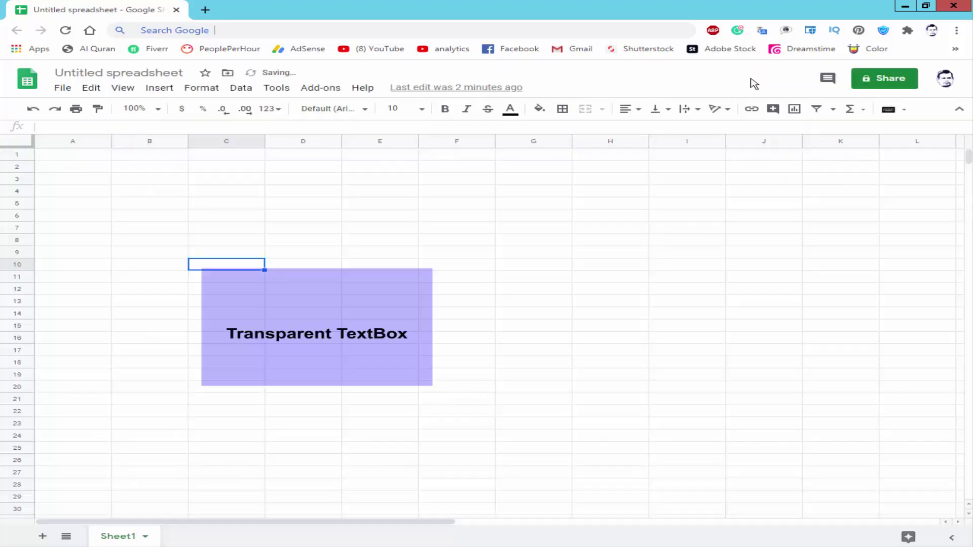
Step: Move the transparent text box drawing up over cells C4–F14, then shift the purple box right and down
left_click(536, 314)
left_click(357, 310)
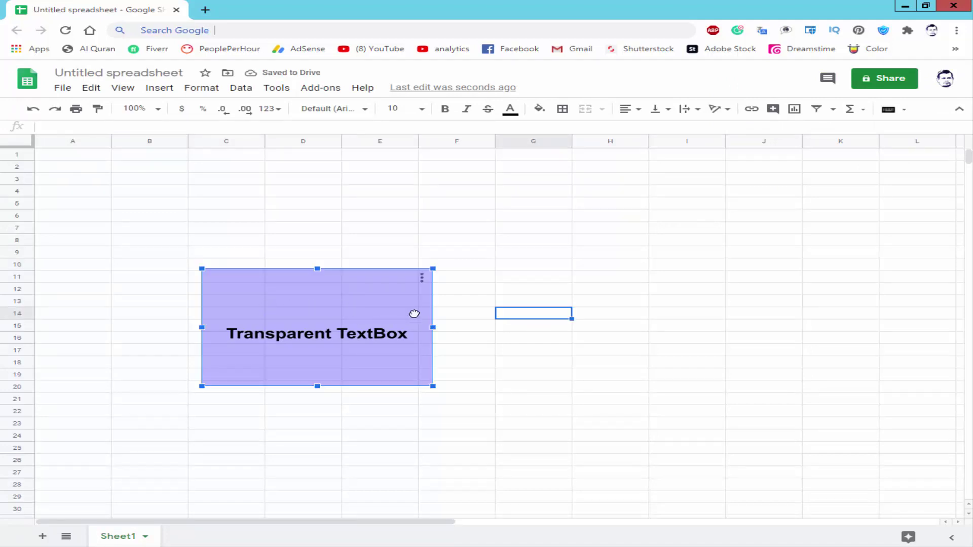
left_click_drag(414, 314, 429, 238)
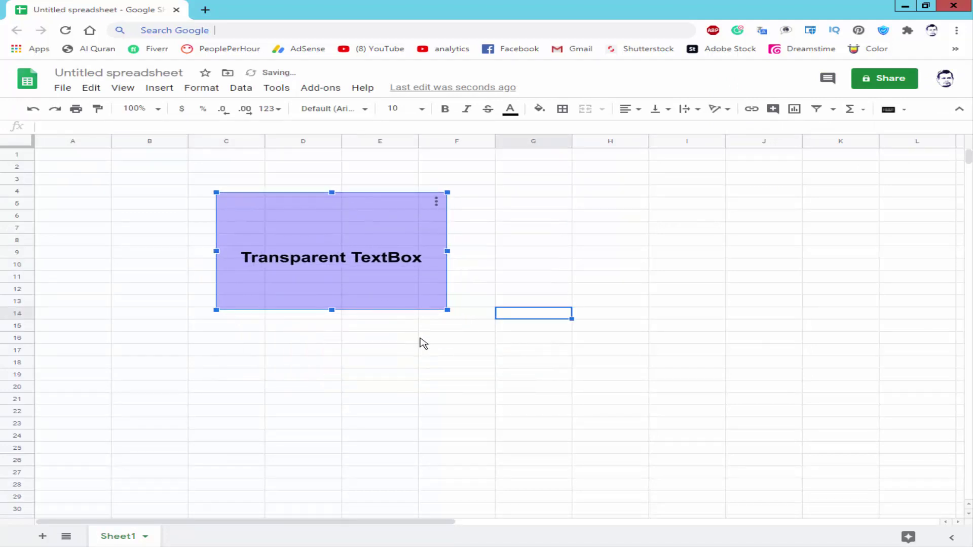
left_click_drag(333, 276, 512, 314)
Step: Enter the label 'Transparent Text Box' in cell B13
left_click(181, 302)
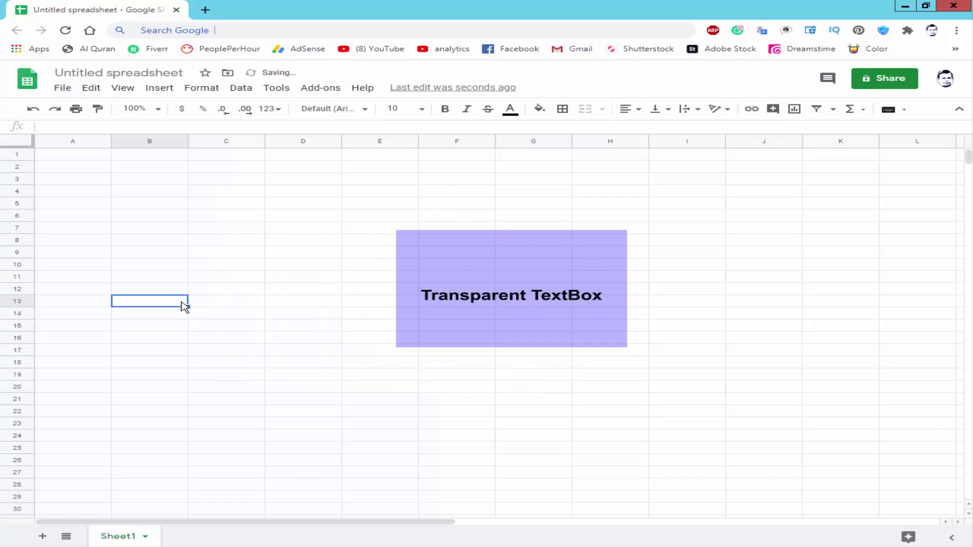
type("Transparent T")
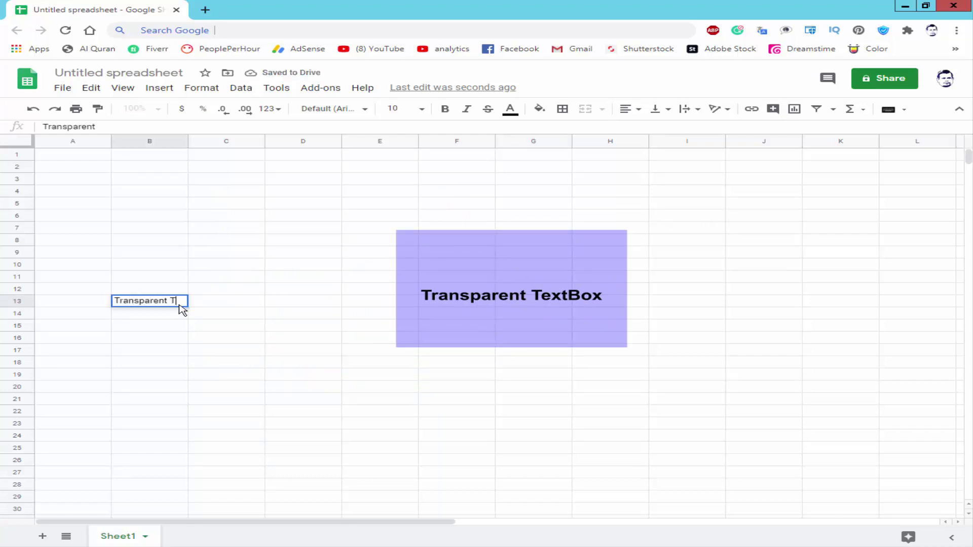
type("ext Box")
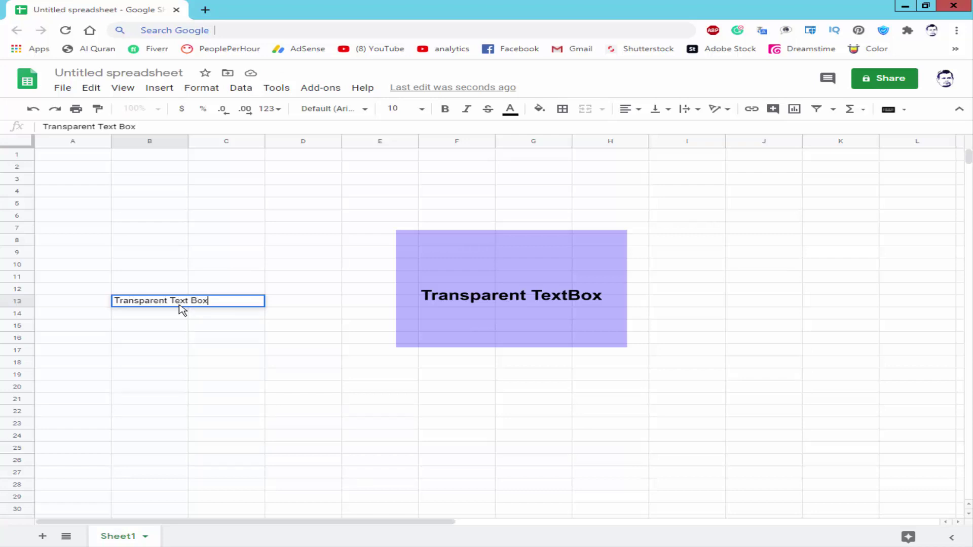
left_click(246, 330)
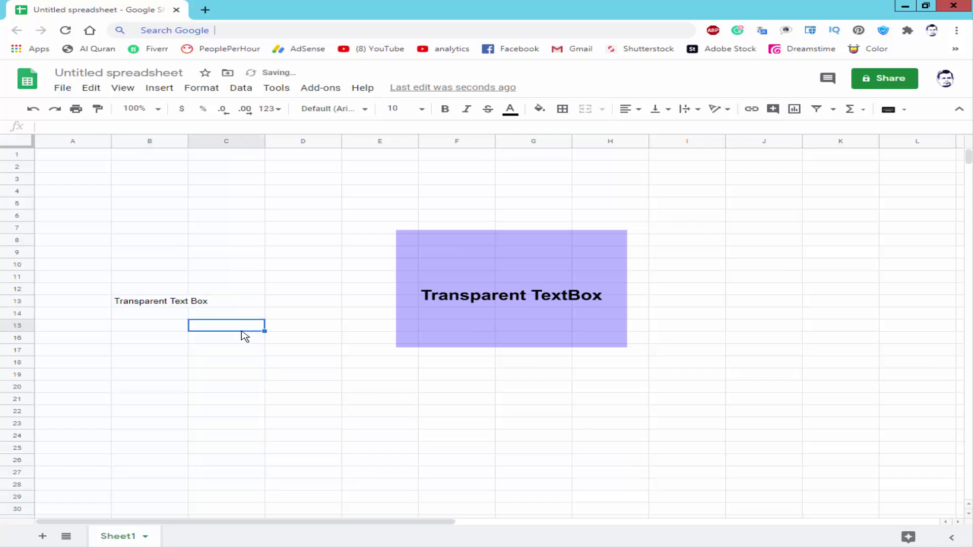
Step: Move the purple Transparent TextBox over columns I–K
left_click(559, 291)
mouse_move(532, 272)
left_mouse_down()
mouse_move(267, 294)
mouse_move(130, 320)
left_mouse_up()
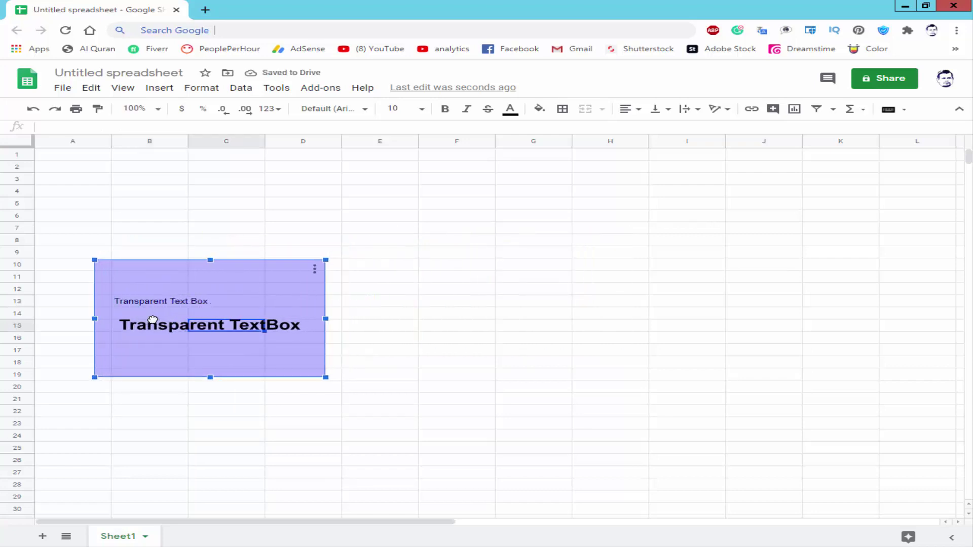
left_click(424, 339)
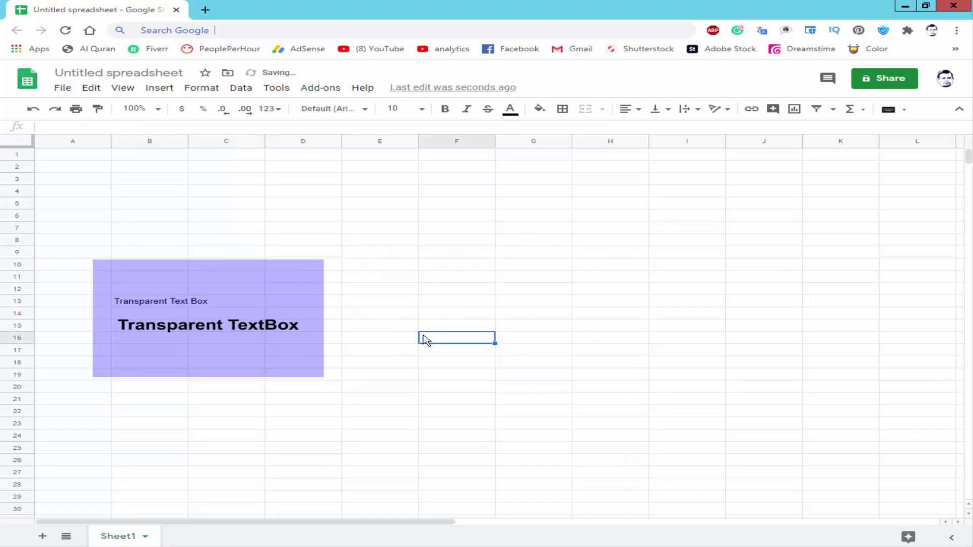
left_click(265, 288)
mouse_move(228, 328)
left_mouse_down()
mouse_move(771, 369)
mouse_move(812, 403)
left_mouse_up()
Step: Start a new drawing and upload the grass photo IMG_1174.JPG into it
left_click(403, 254)
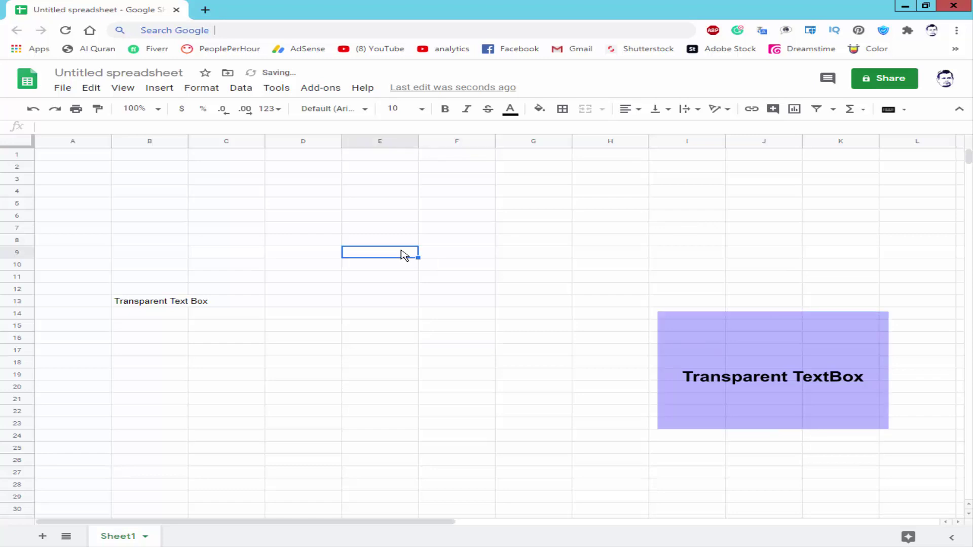
left_click(159, 89)
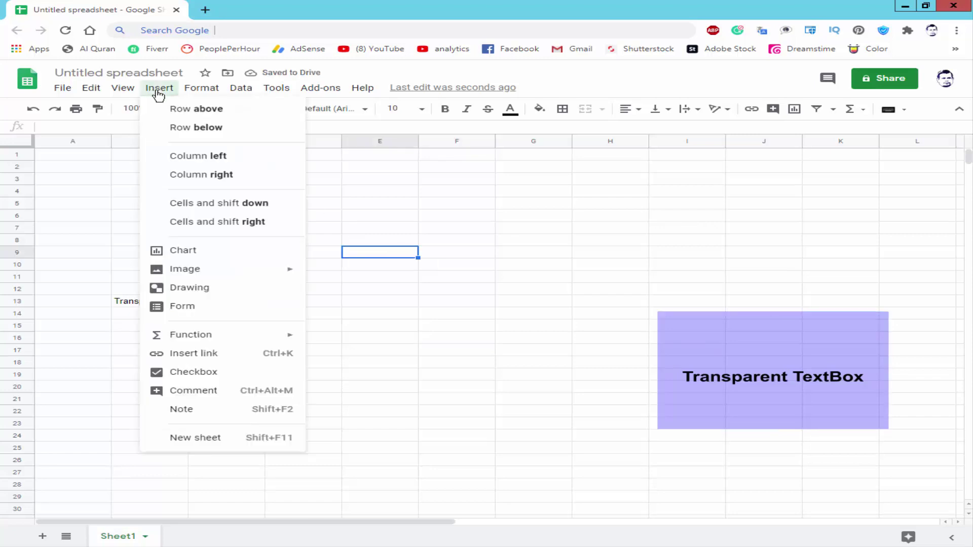
left_click(196, 287)
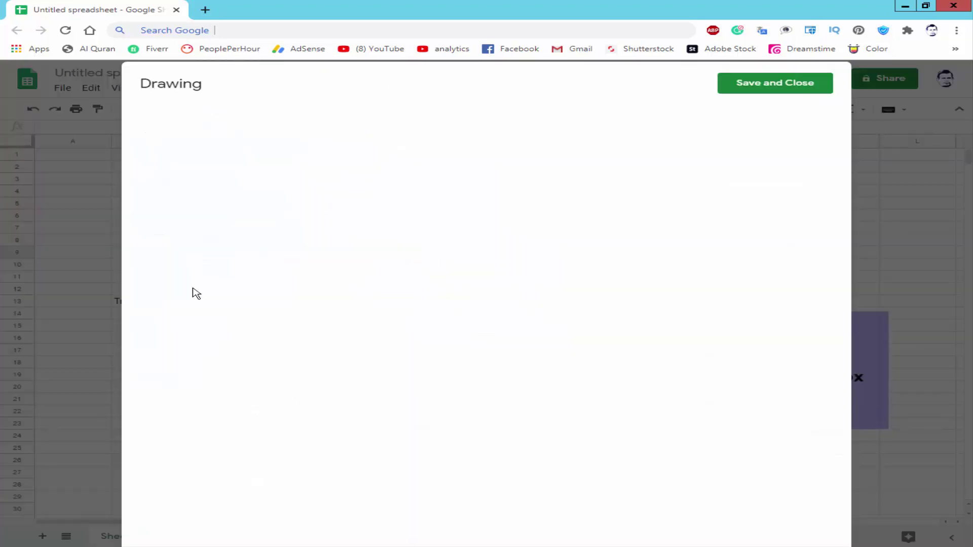
left_click(386, 119)
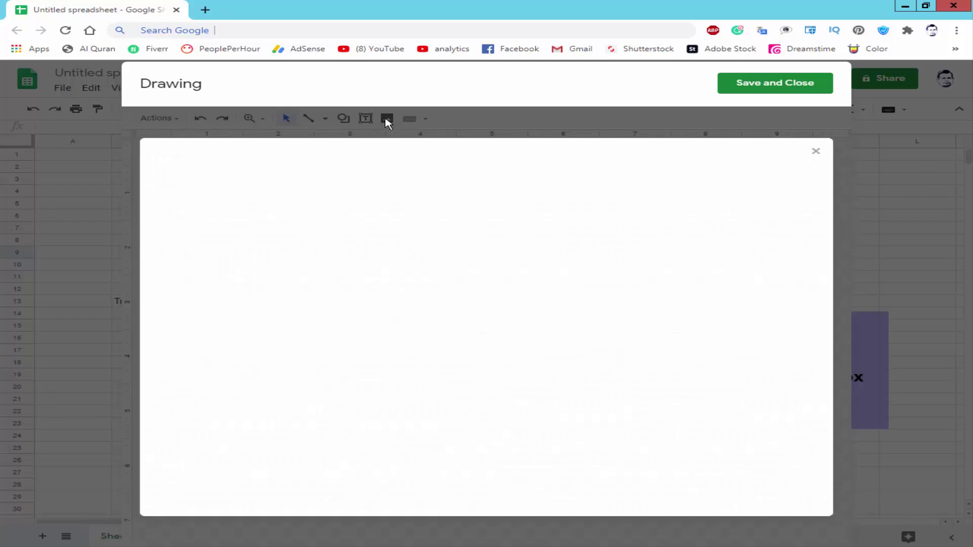
left_click(481, 357)
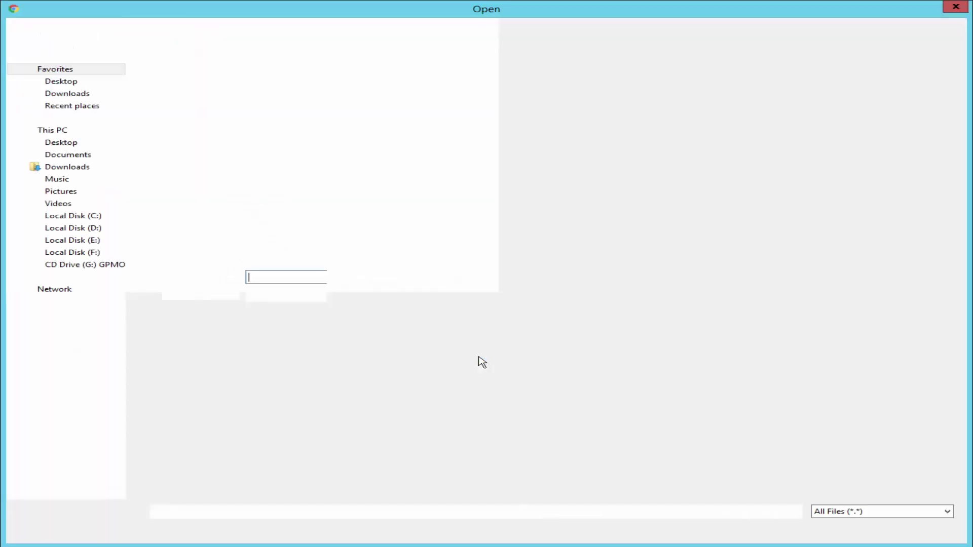
left_click(268, 117)
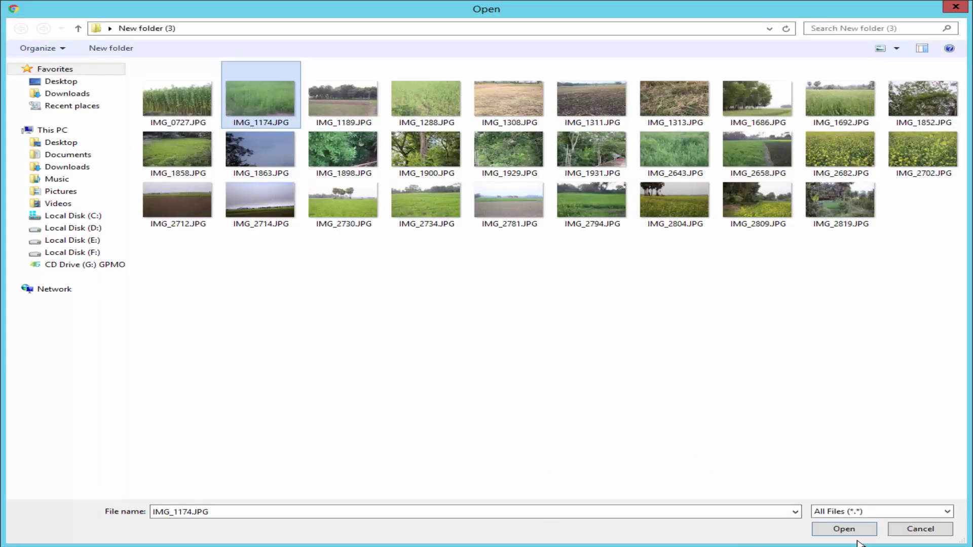
left_click(844, 529)
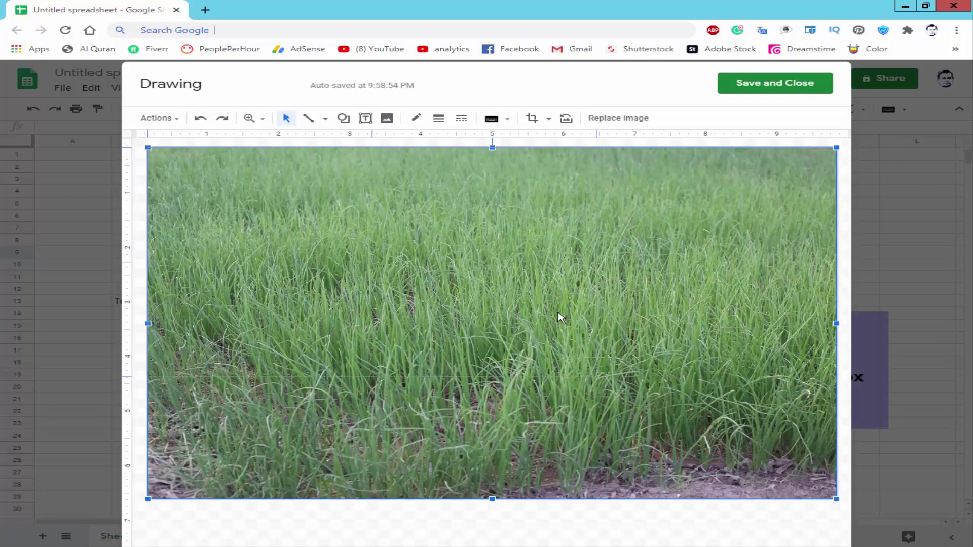
Step: Shrink the grass photo and centre it on the canvas
left_click_drag(836, 499, 596, 377)
left_click_drag(495, 282, 529, 294)
left_click(535, 434)
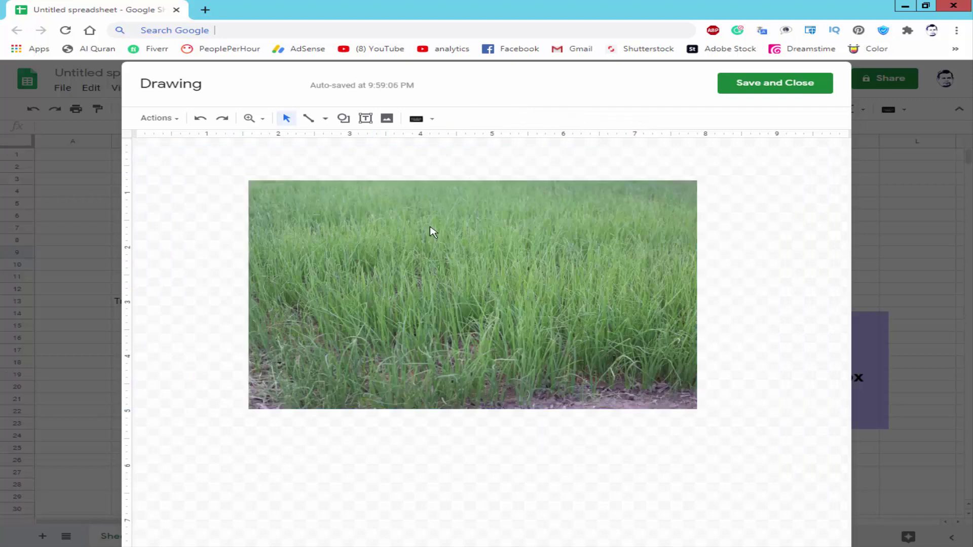
left_click(366, 118)
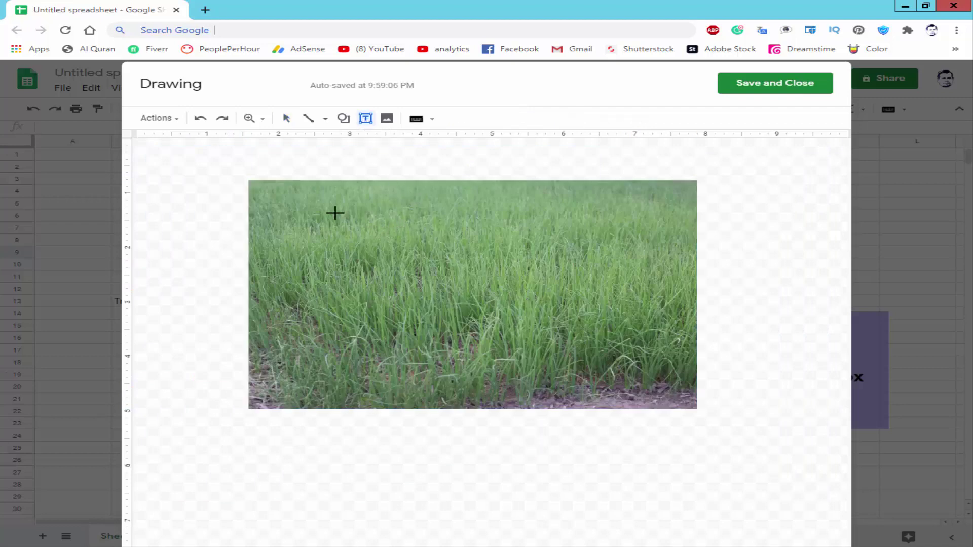
Step: Add a justified text box over the photo repeating 'Create Transparent Text Box or Semi Transparent Text Box'
left_click_drag(336, 214, 554, 325)
type("c")
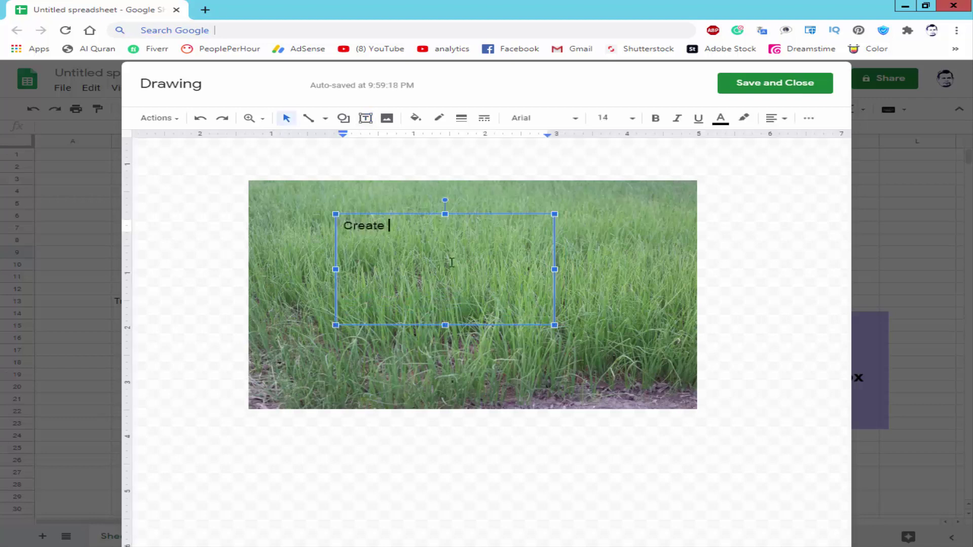
type("sparent Text Box or ")
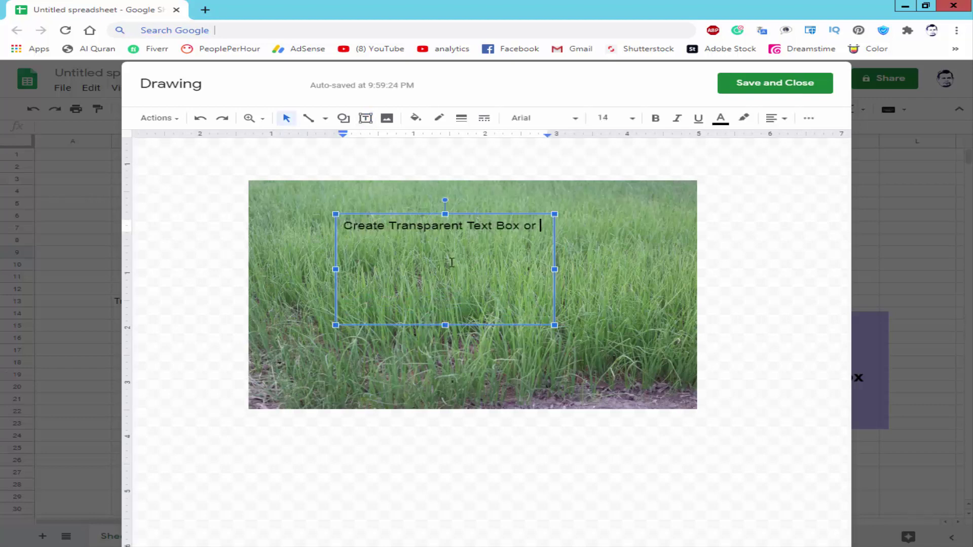
type("Semi ")
type("Transparent Text Box")
key("ctrl+a")
key("ctrl+c")
key("ctrl+v")
key("ctrl+v")
key("ctrl+v")
key("ctrl+v")
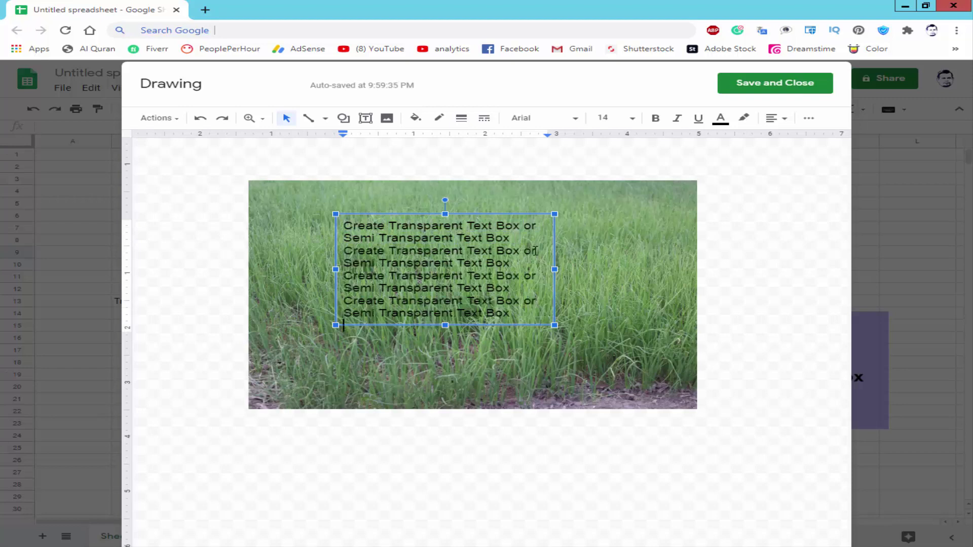
key("ctrl+a")
left_click(775, 118)
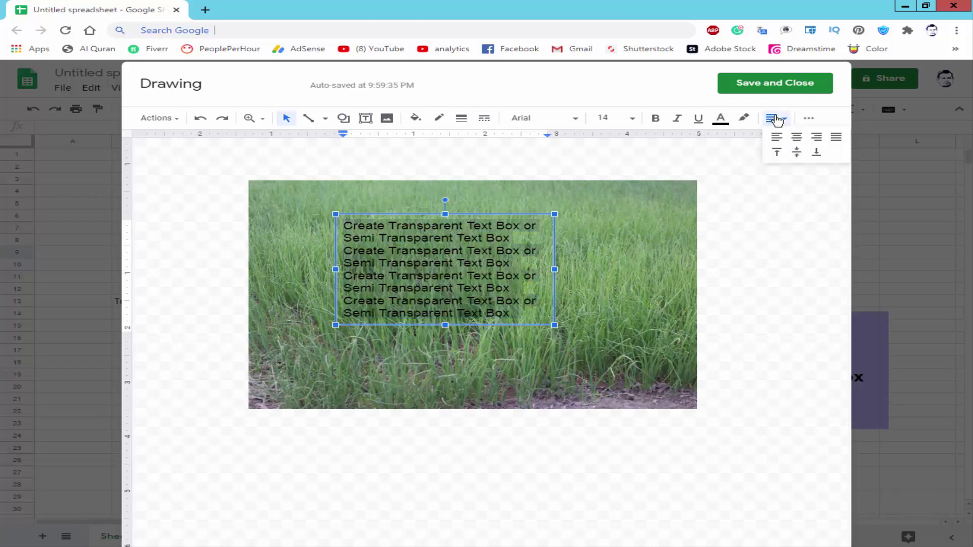
left_click(454, 263)
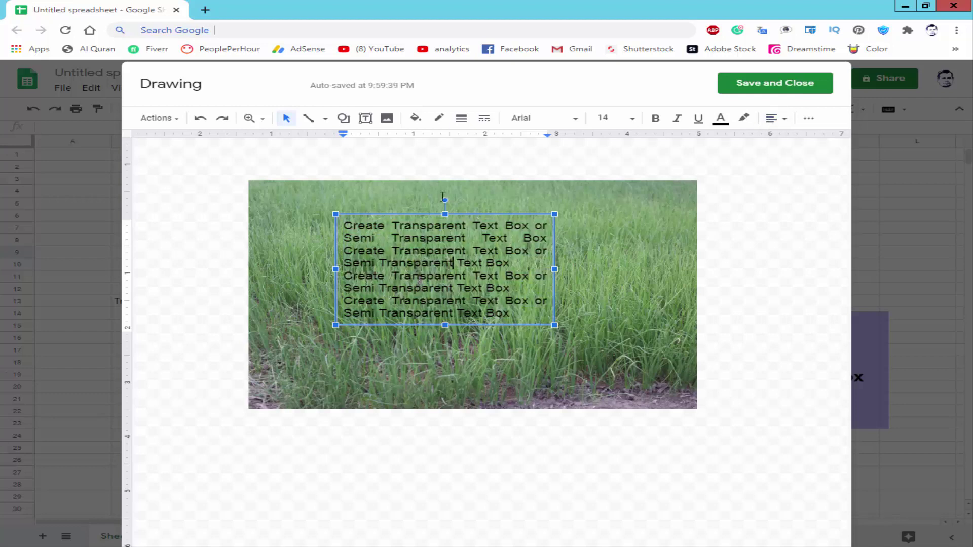
Step: Fill the text box with a darker semi-transparent custom blue, #0e5e9848
left_click(415, 118)
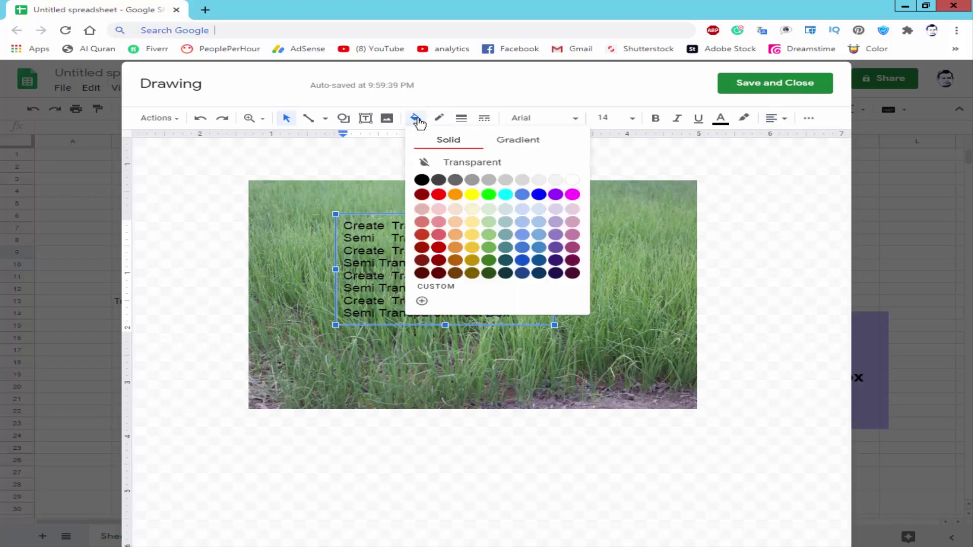
left_click(450, 288)
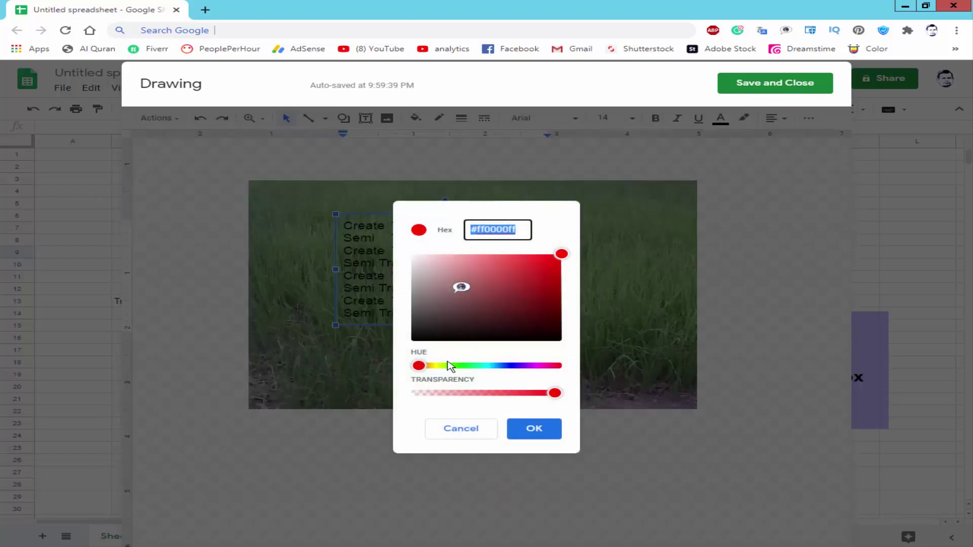
left_click_drag(428, 371, 502, 366)
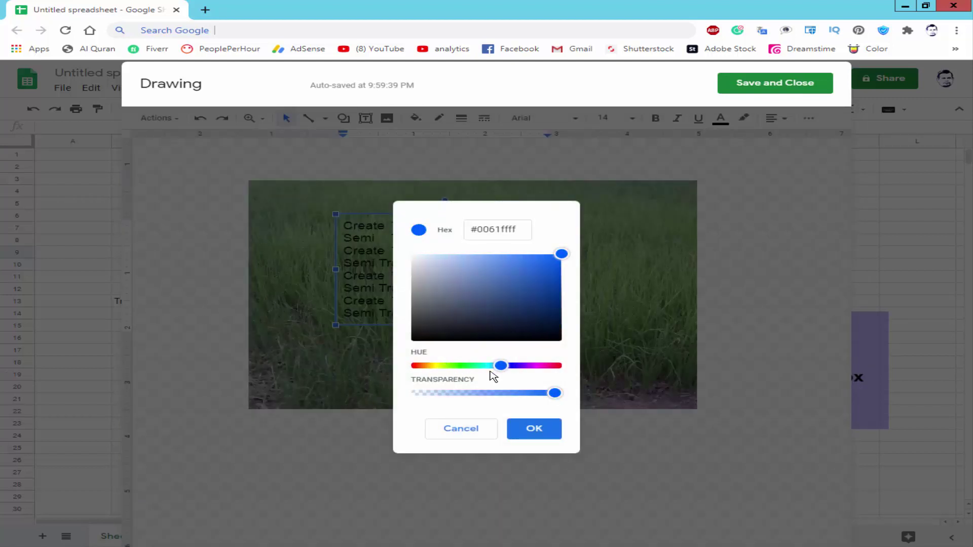
left_click_drag(548, 284, 548, 290)
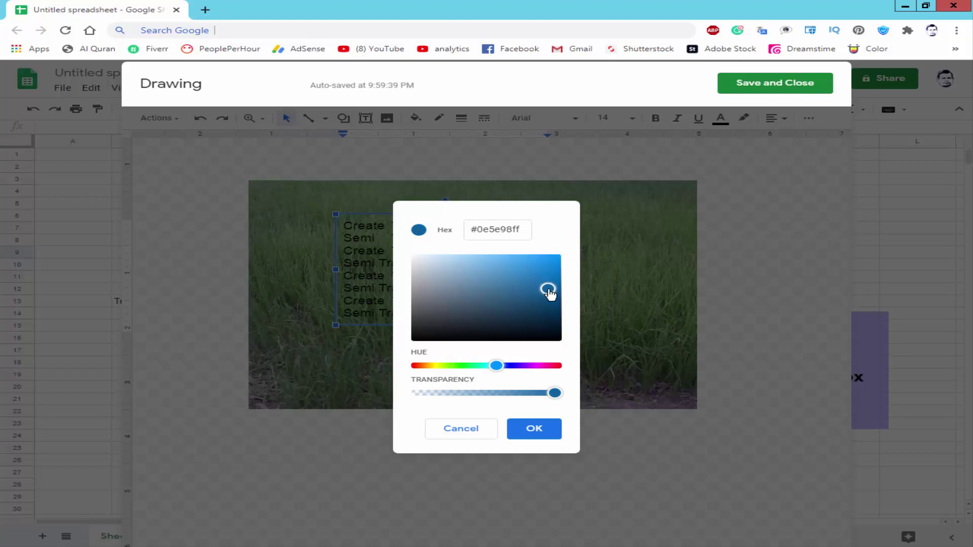
left_click_drag(554, 393, 457, 393)
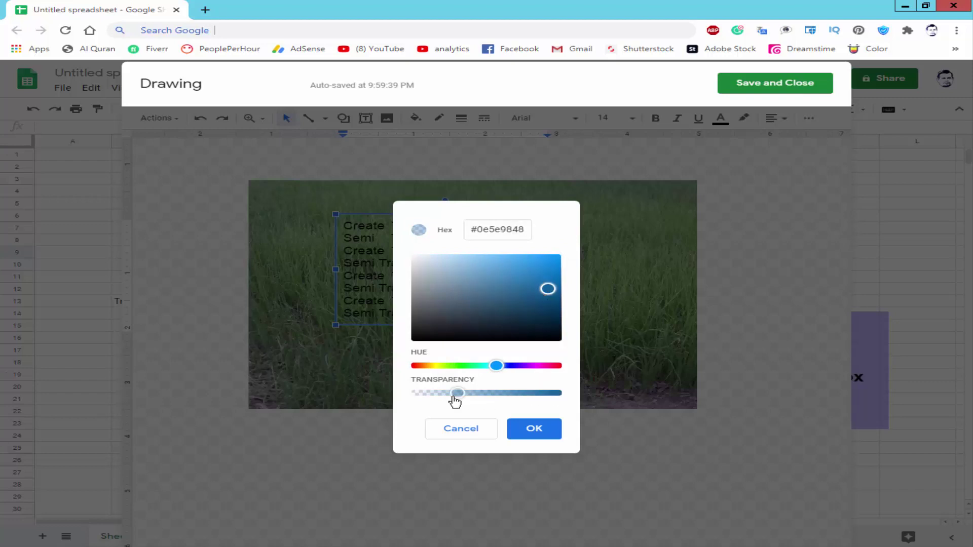
left_click(527, 433)
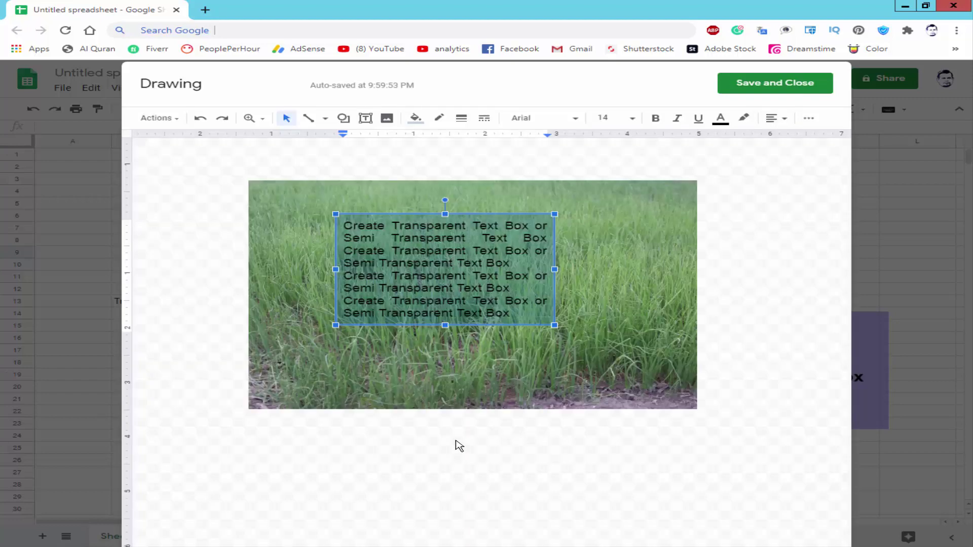
left_click(456, 446)
Step: Reposition the translucent box on the photo and delete all its text
left_click(534, 290)
left_click_drag(422, 209, 489, 228)
left_click_drag(523, 281, 428, 236)
left_click(459, 244)
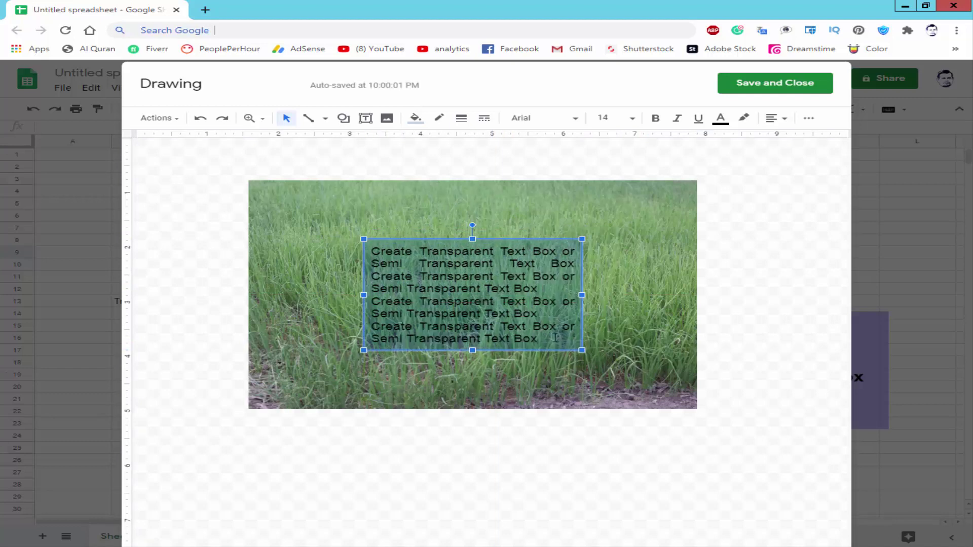
left_click_drag(554, 338, 313, 247)
key("Delete")
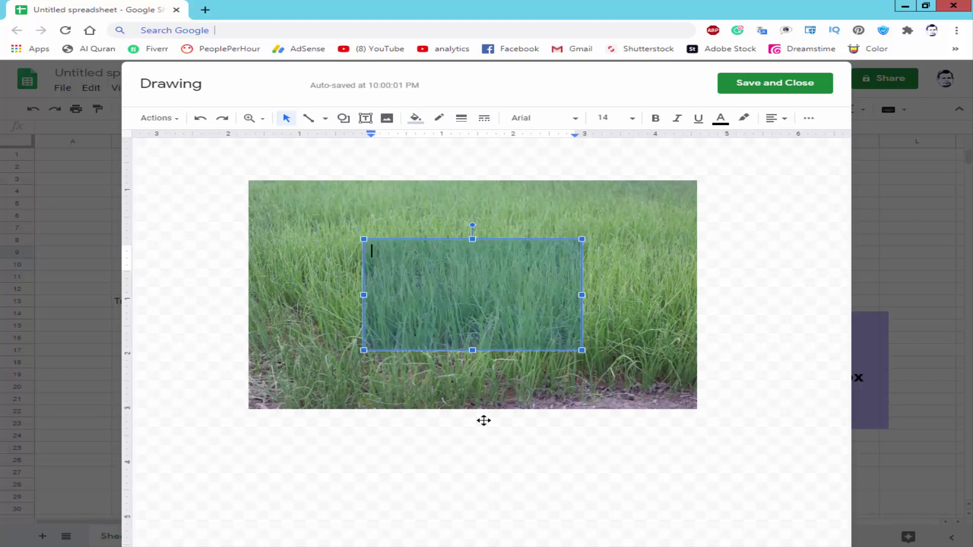
left_click(573, 475)
left_click(490, 210)
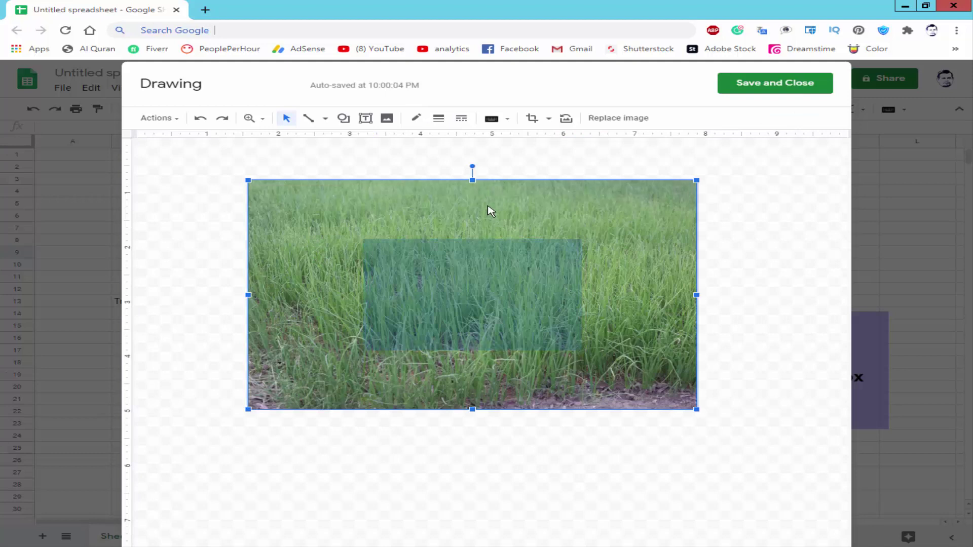
left_click(488, 279)
Step: Give the translucent box a red 4px border
left_click(439, 120)
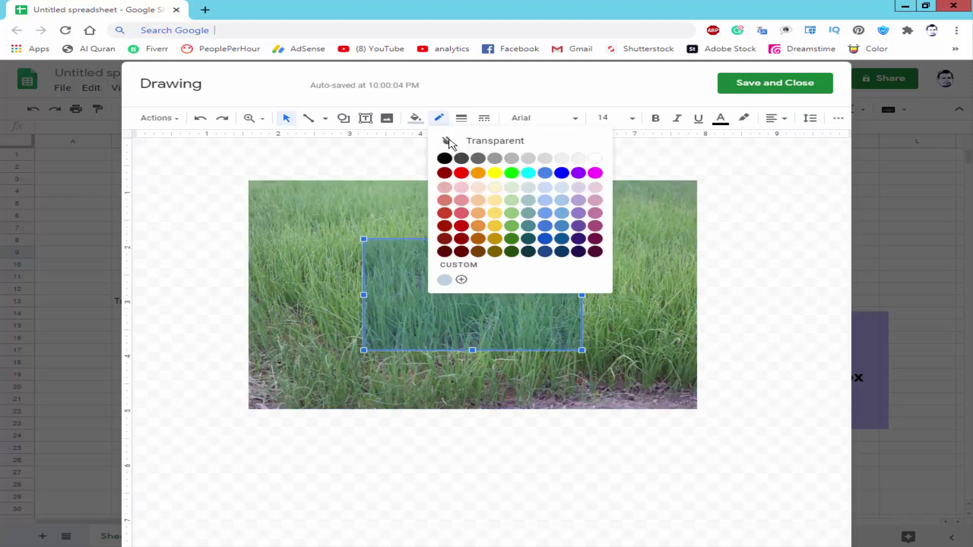
left_click(444, 157)
left_click(439, 120)
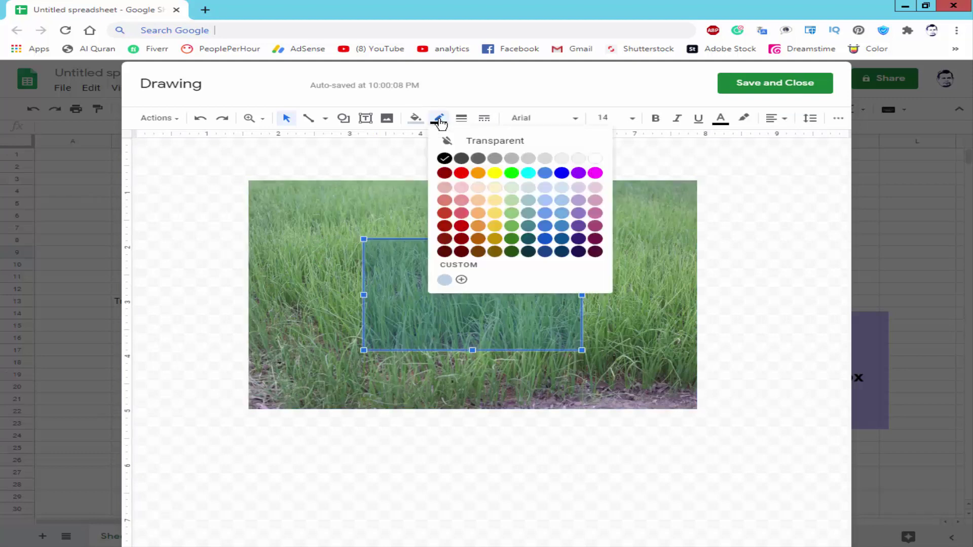
left_click(462, 175)
left_click(461, 118)
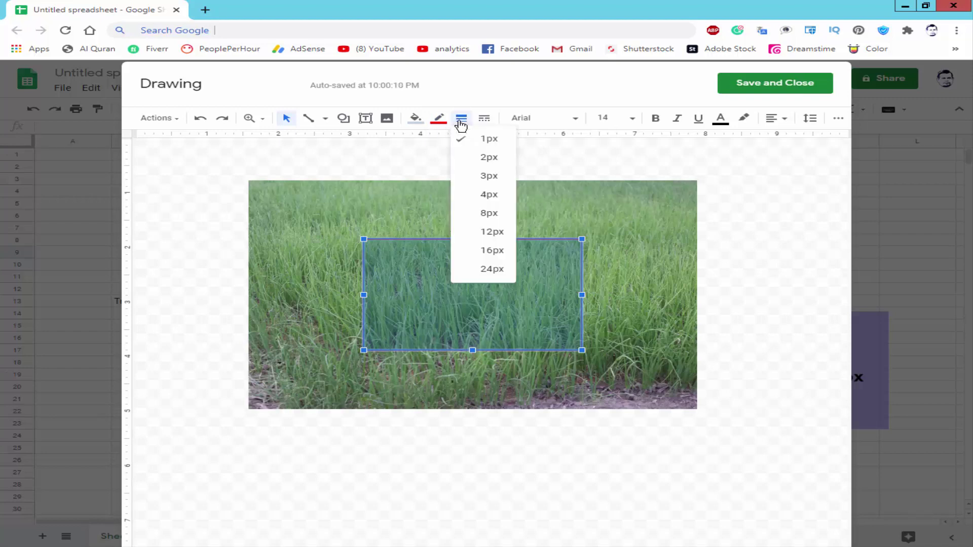
left_click(481, 193)
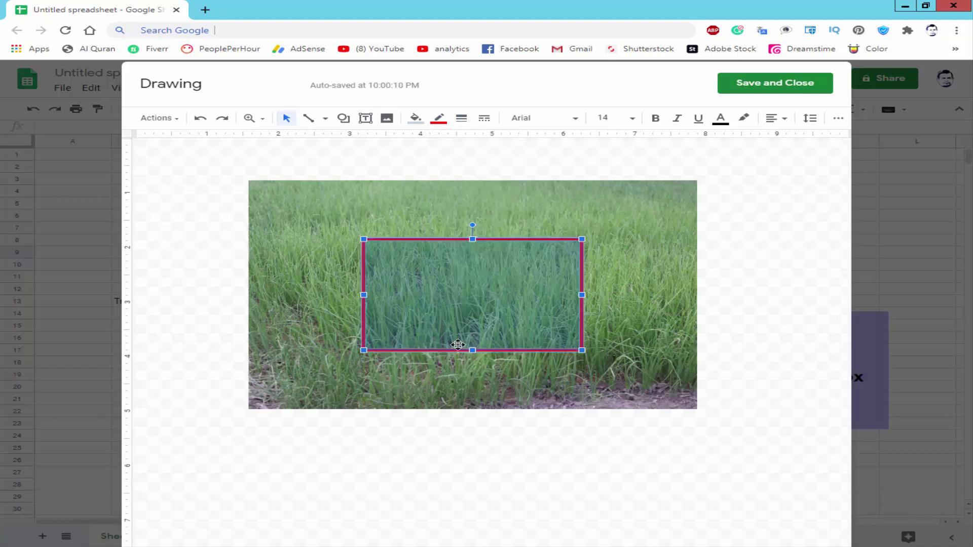
left_click(476, 442)
Step: Paste the text back into the box, nudge it left, and save the drawing
left_click(445, 260)
double_click(431, 277)
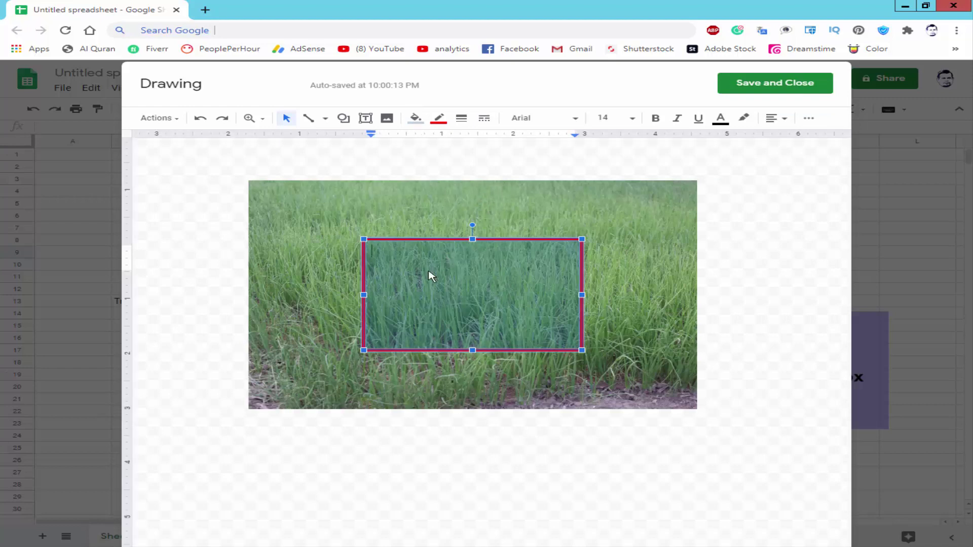
key("ctrl+v")
left_click(507, 471)
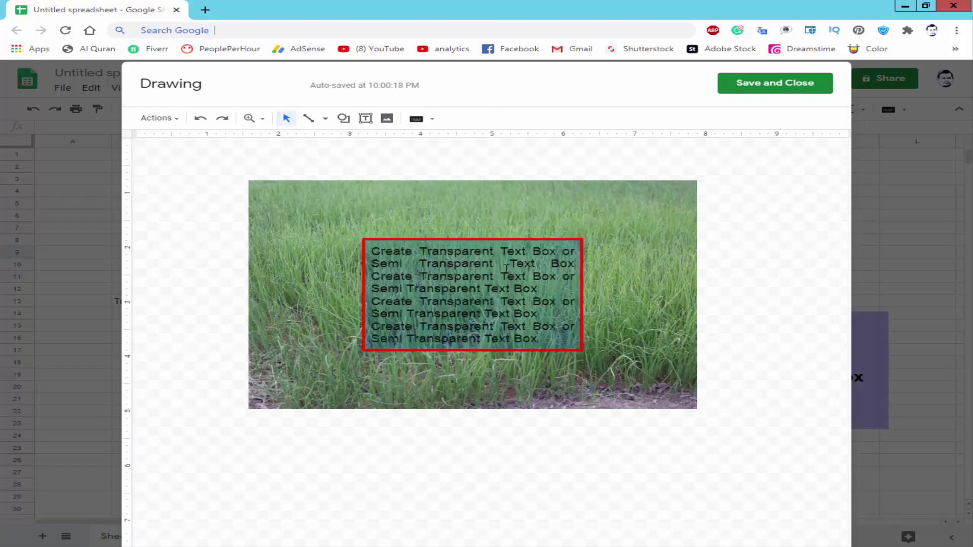
left_click(482, 290)
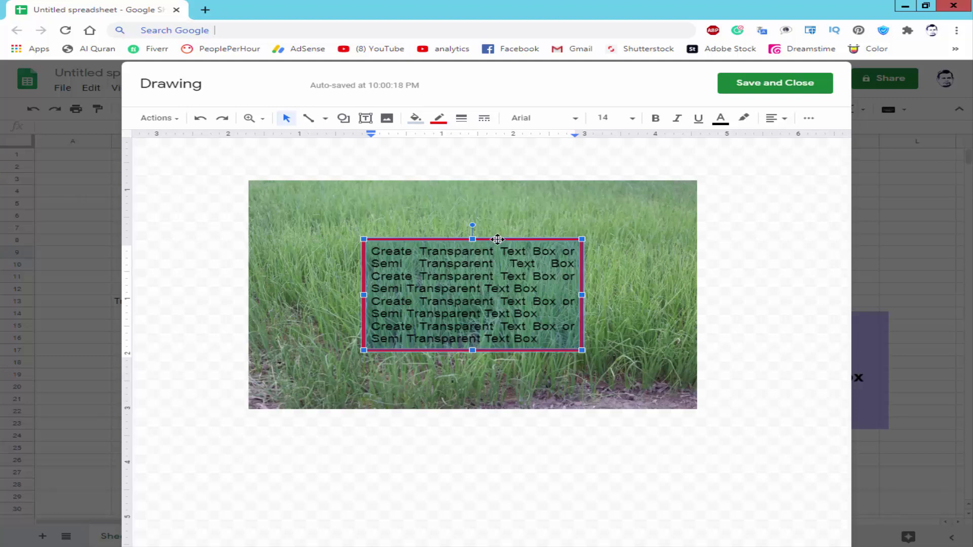
left_click_drag(498, 240, 490, 239)
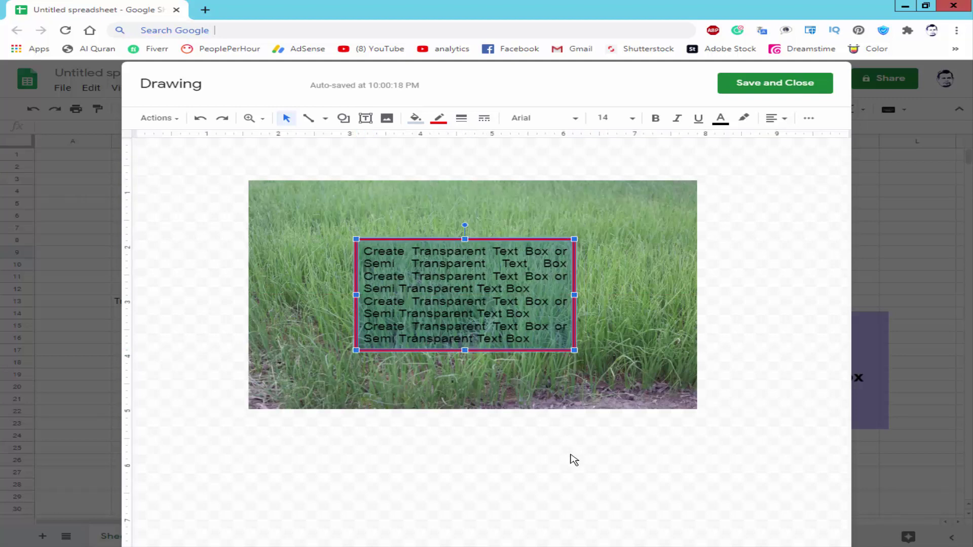
left_click(766, 89)
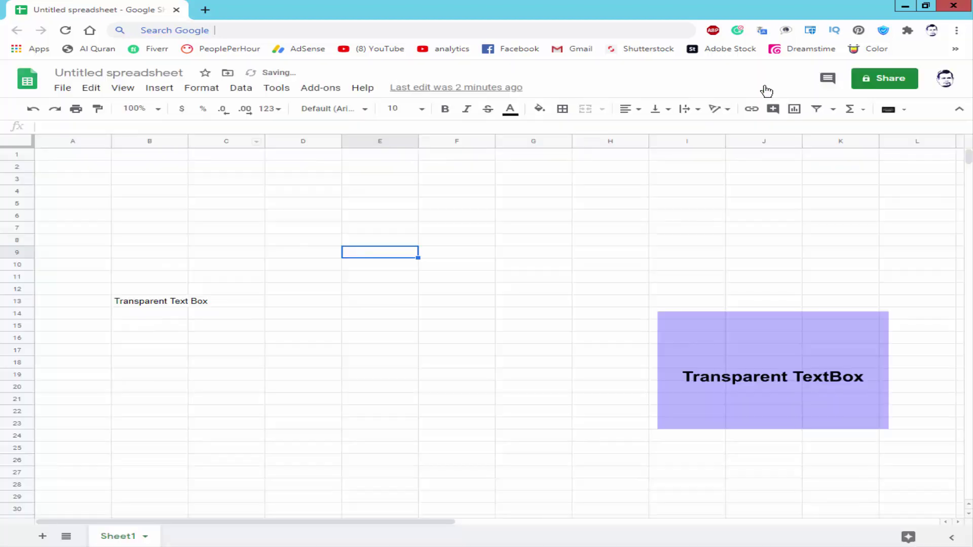
Step: Place the grass drawing over columns B–H beside the purple box, then reopen it for editing
mouse_move(610, 283)
left_mouse_down()
mouse_move(359, 233)
mouse_move(414, 226)
left_mouse_up()
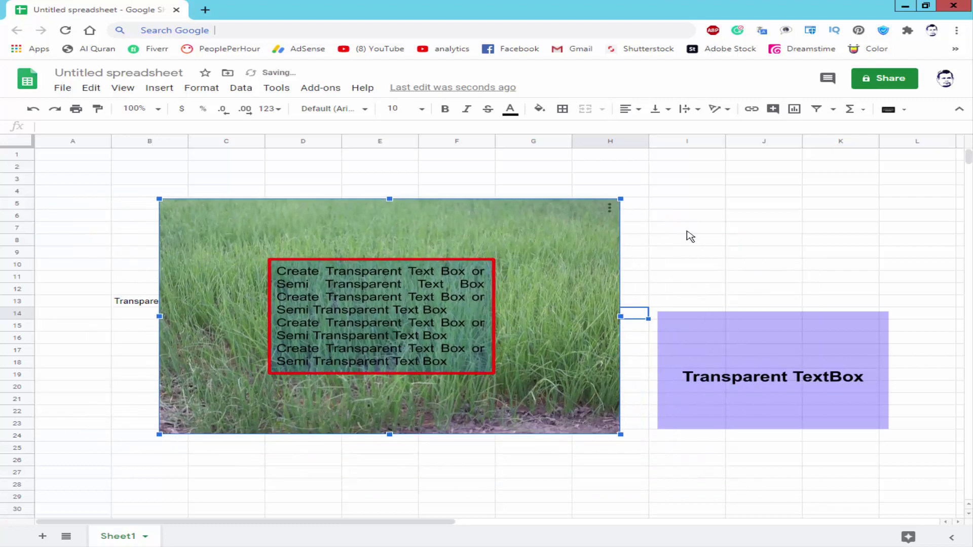
left_click(724, 221)
left_click(510, 230)
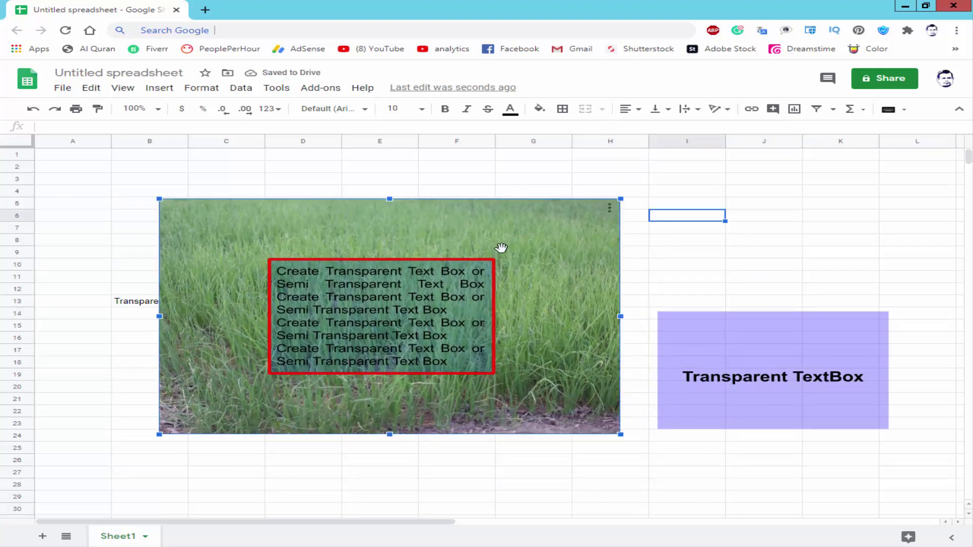
left_click_drag(434, 258, 446, 253)
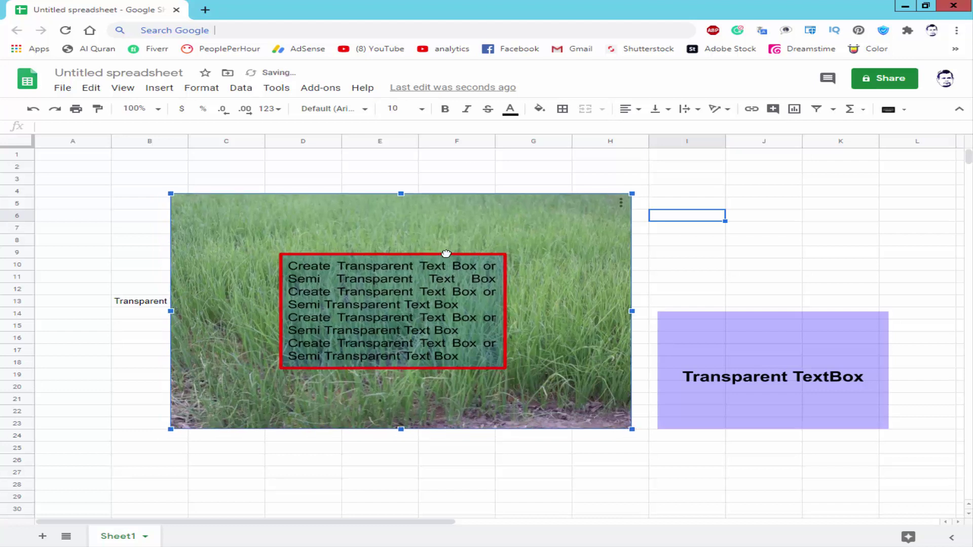
left_click(620, 203)
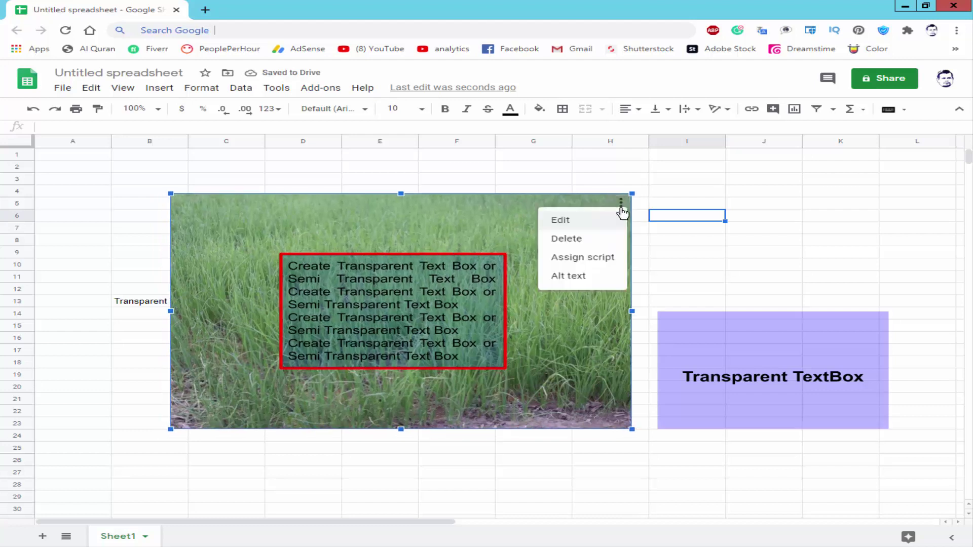
left_click(563, 221)
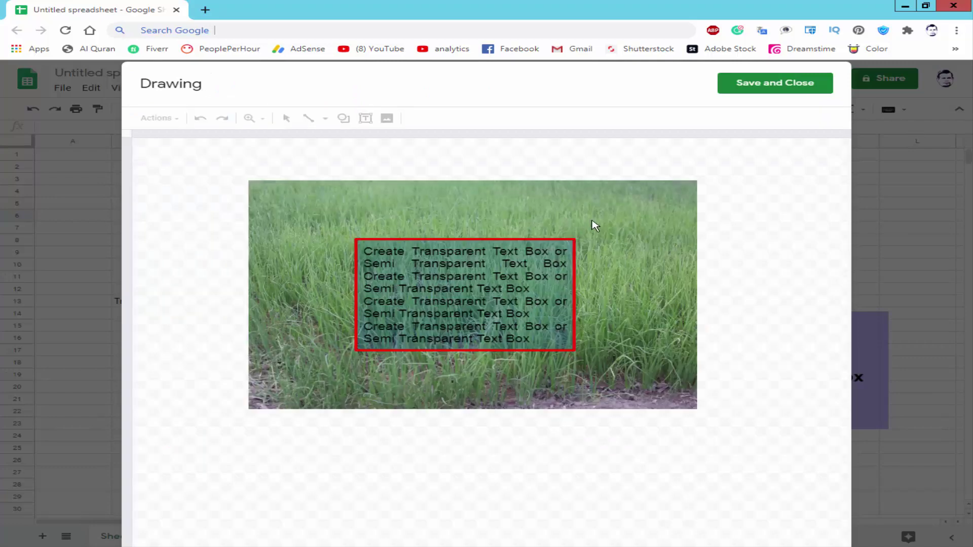
Step: Delete the grass photo, leaving only the red-bordered translucent text box
left_click(626, 211)
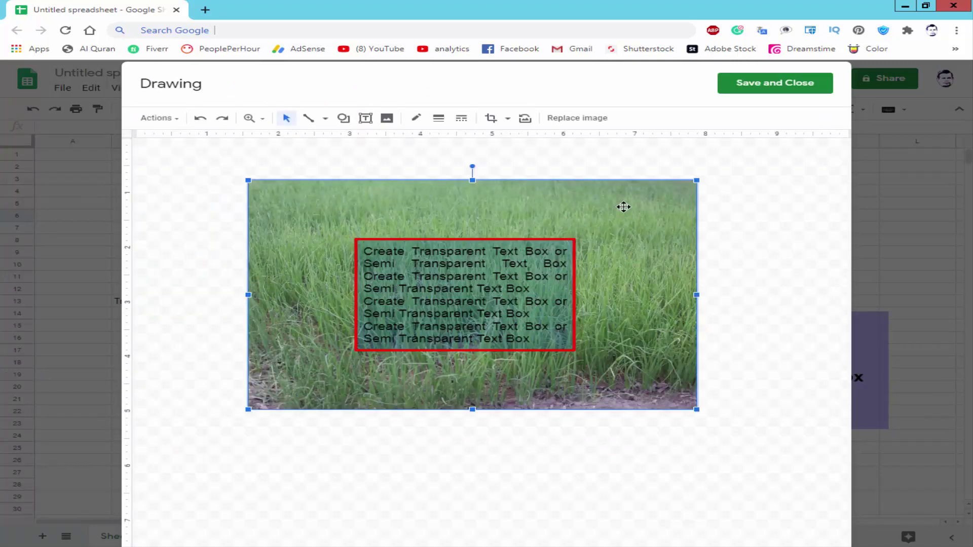
key("Delete")
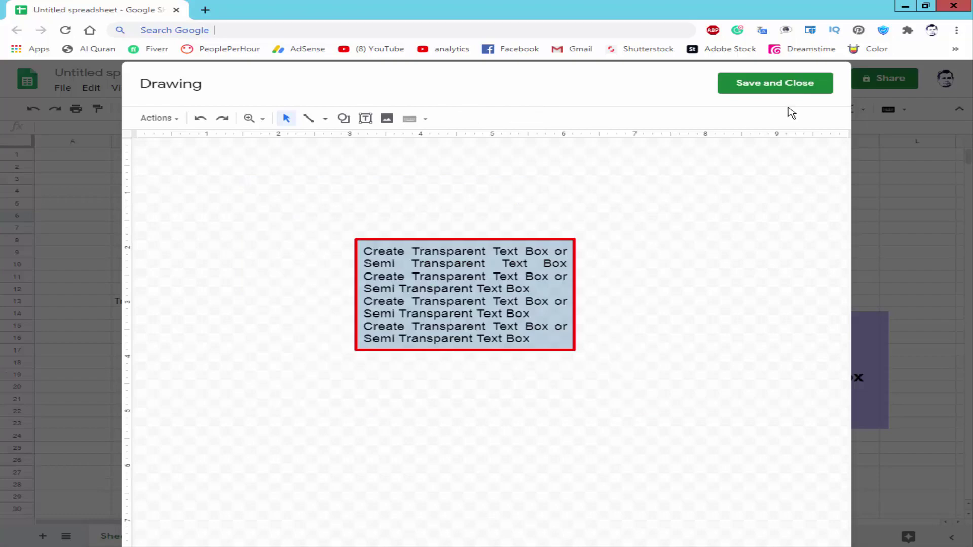